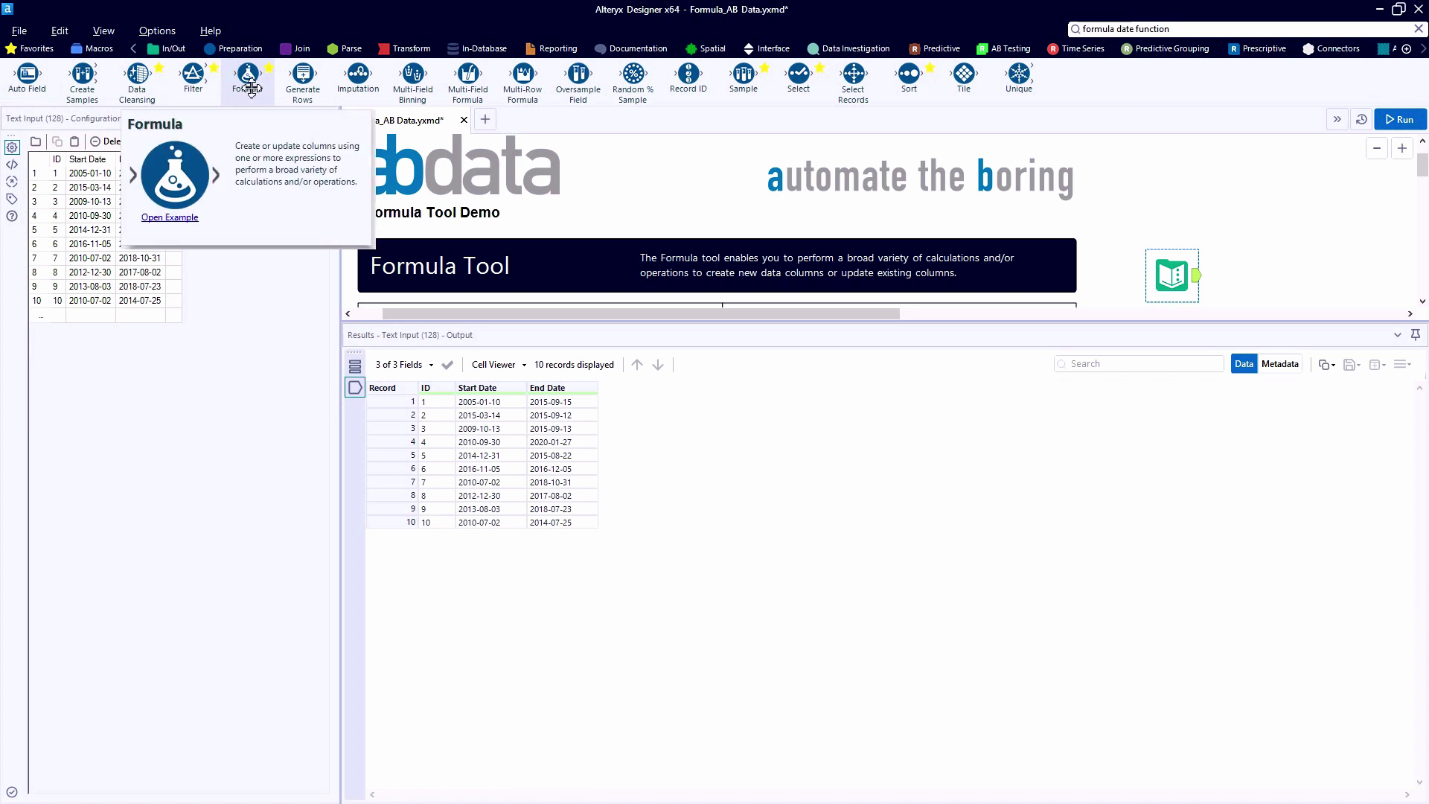
# - Show the Favorites tools, search for "formula date function" and open the Functions help article in the browser
pyautogui.click(35, 50)
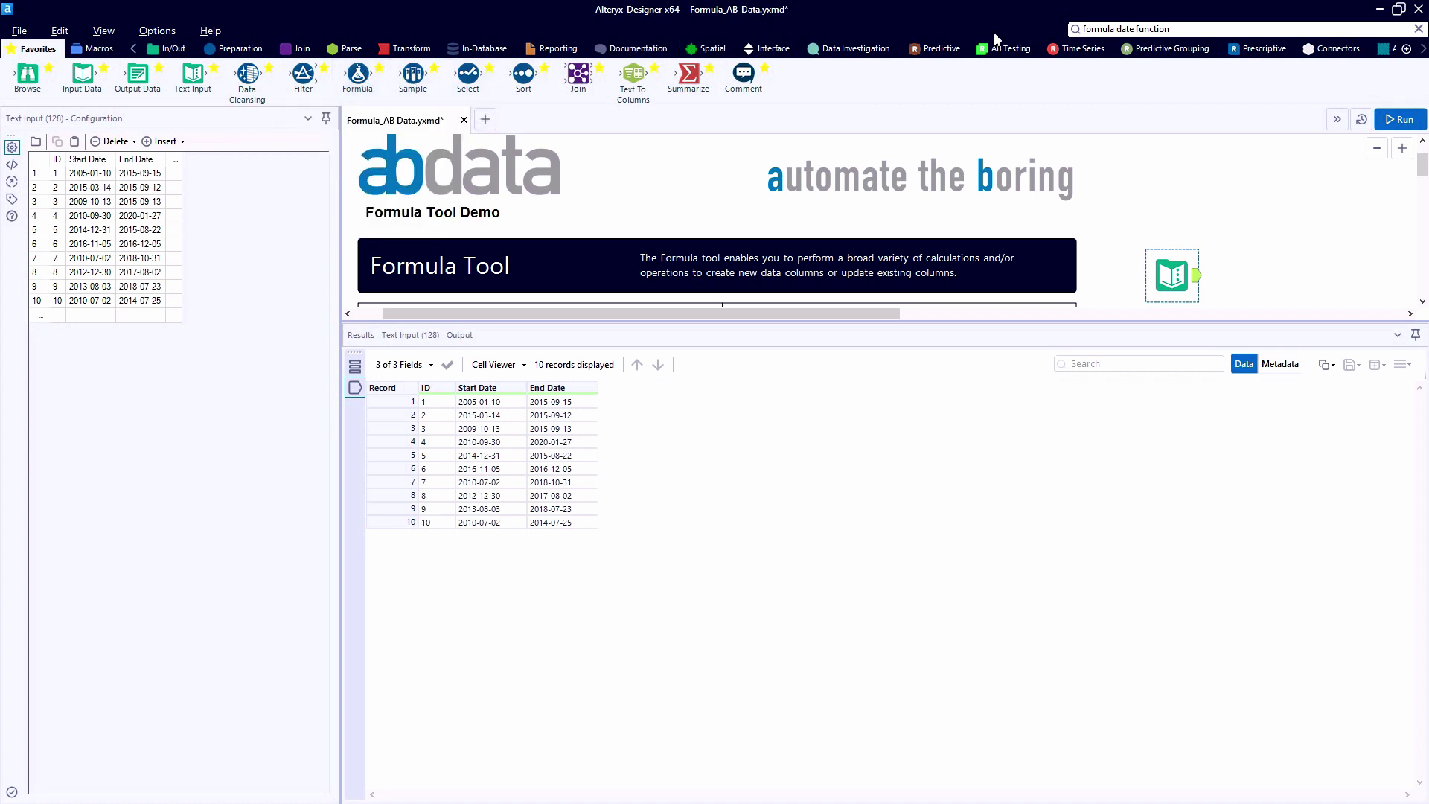
pyautogui.press('Return')
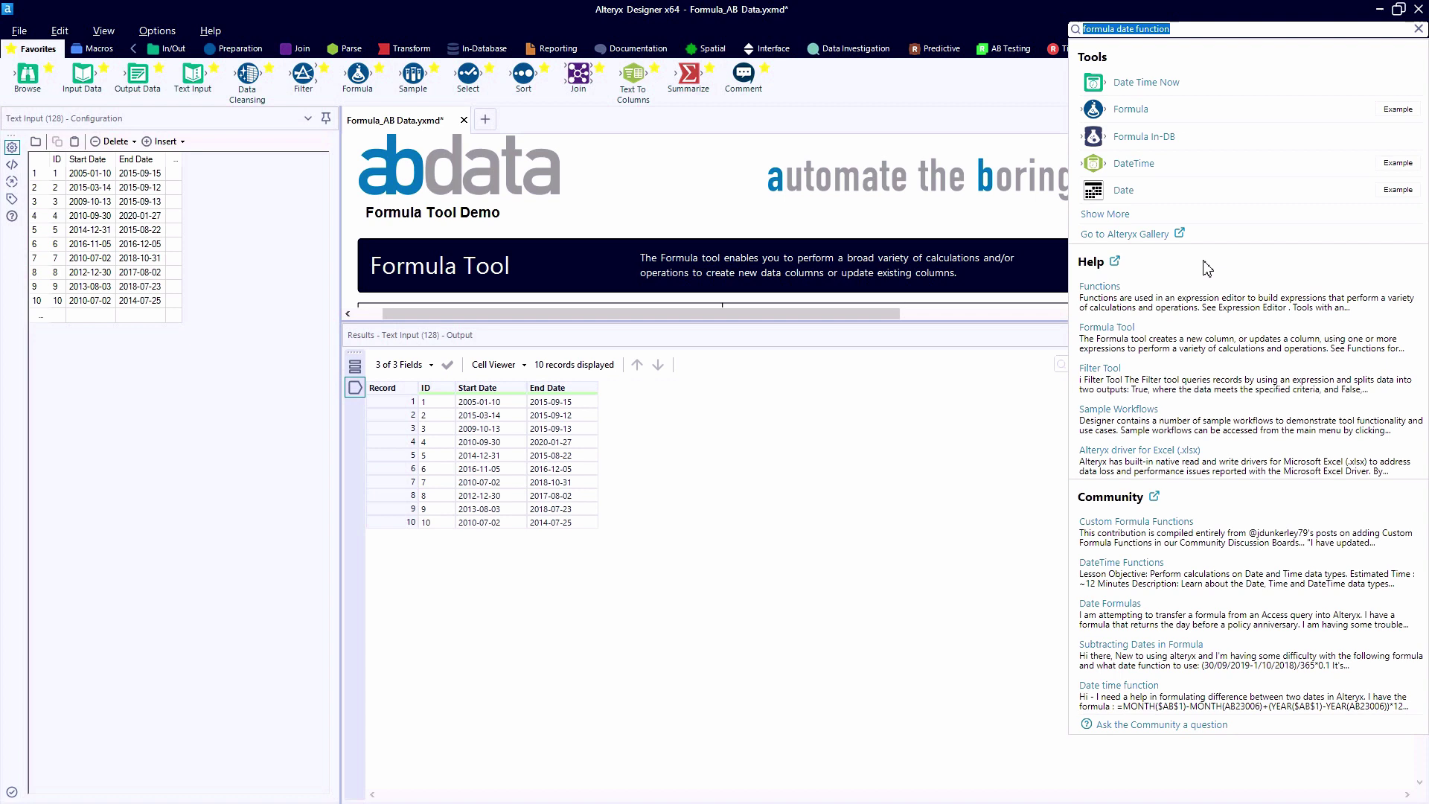
pyautogui.click(1102, 290)
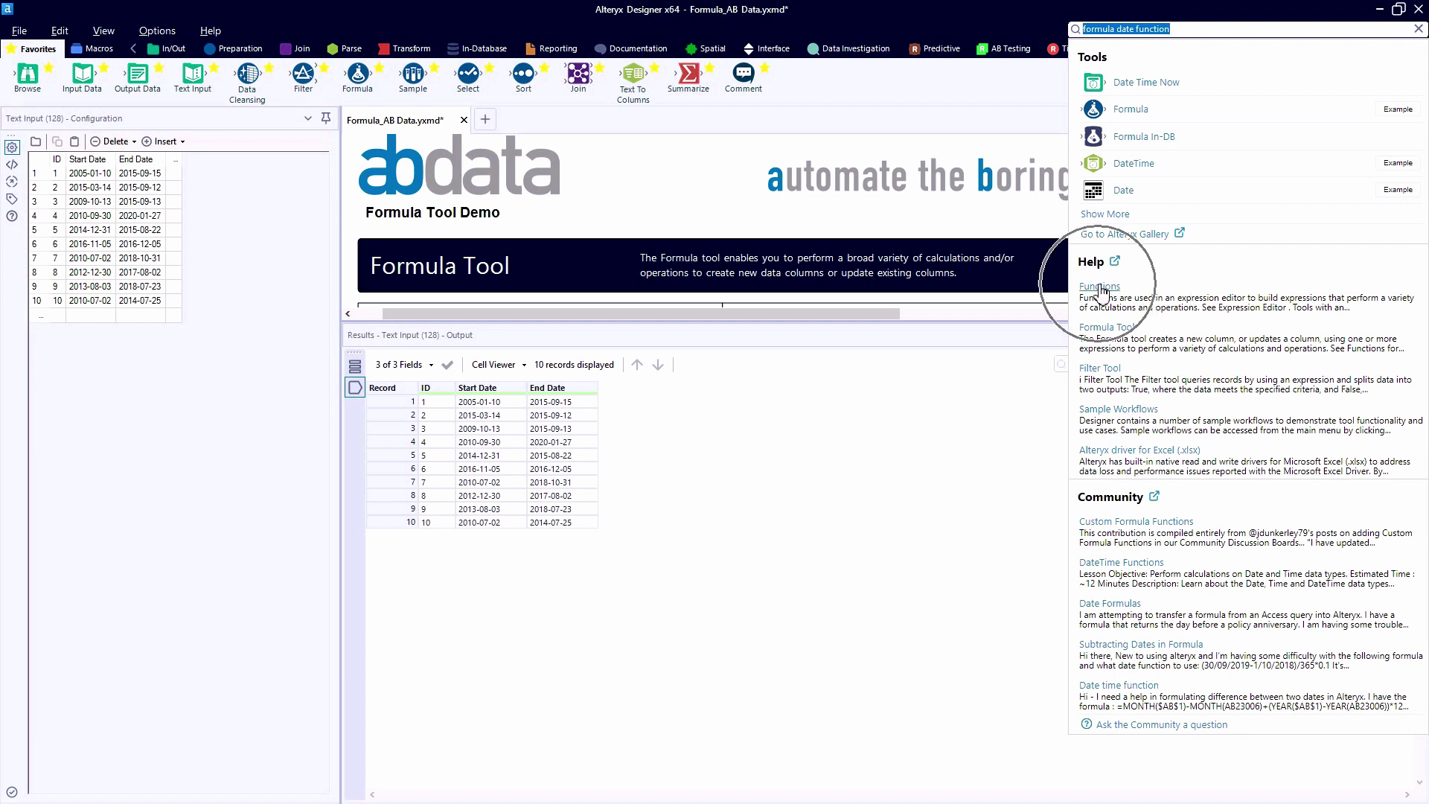
pyautogui.click(1102, 290)
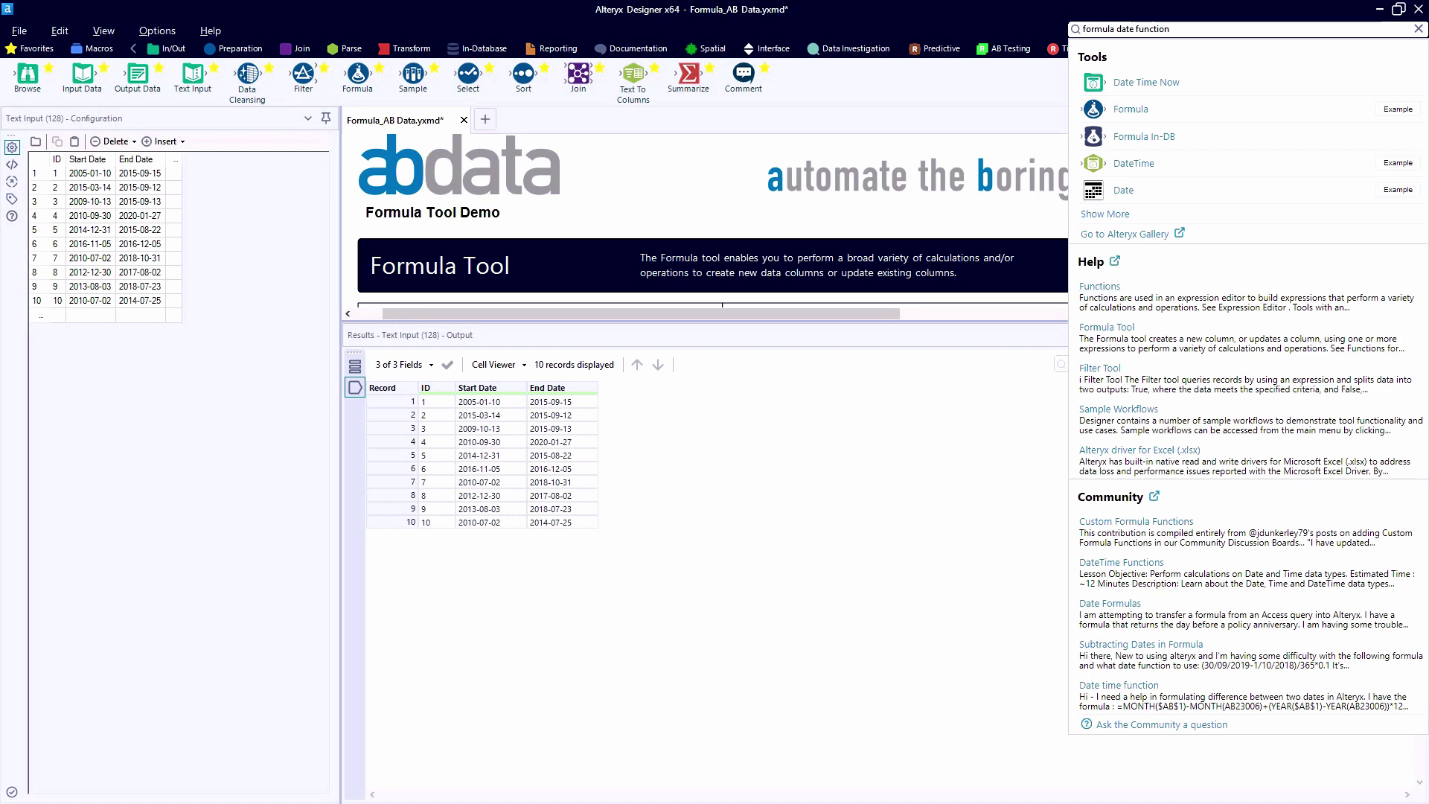
pyautogui.moveTo(1068, 2); pyautogui.dragTo(854, 88)
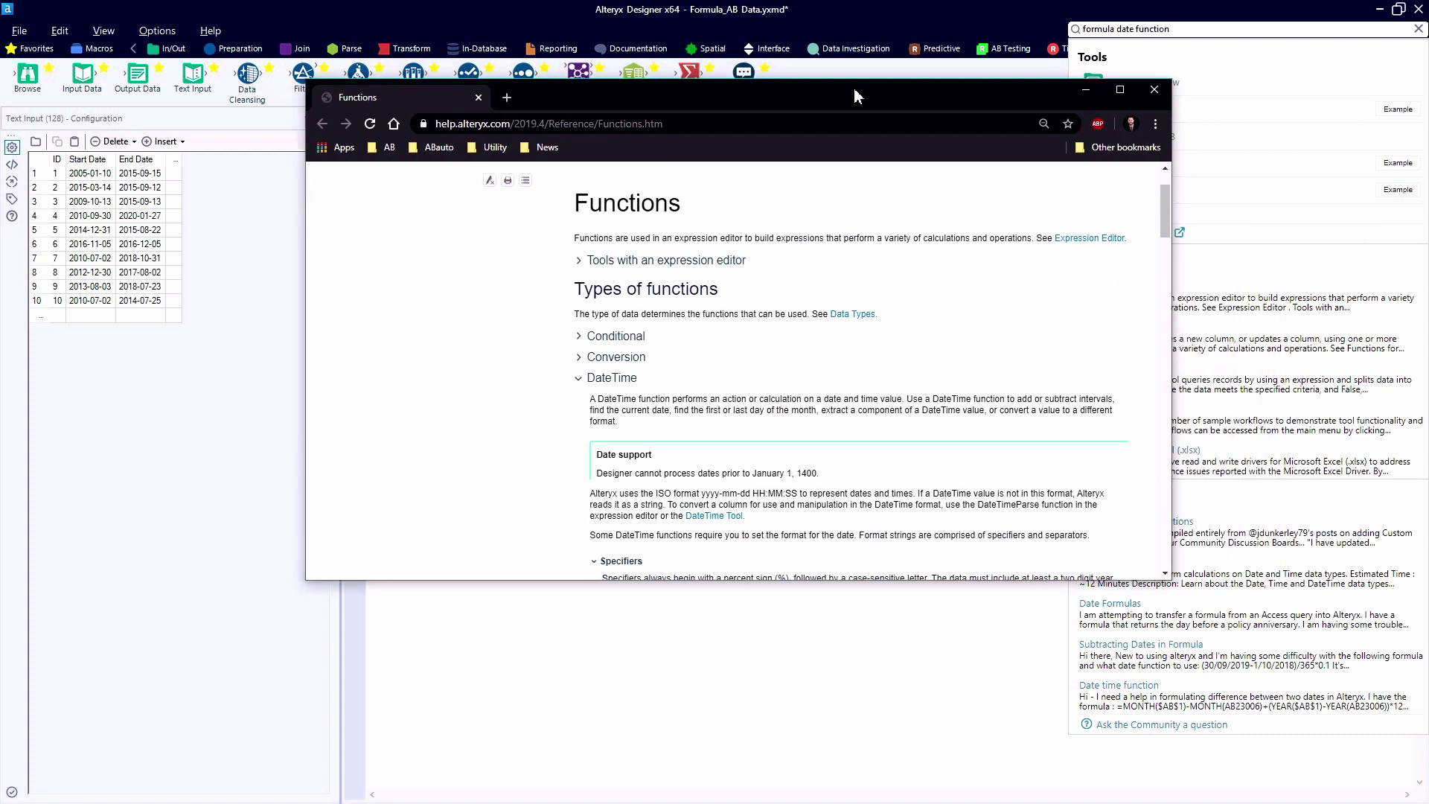
# - Review the date specifiers and function descriptions in the article's DateTime section, and close the help window
pyautogui.click(631, 379)
pyautogui.scroll(-4, 633, 385)
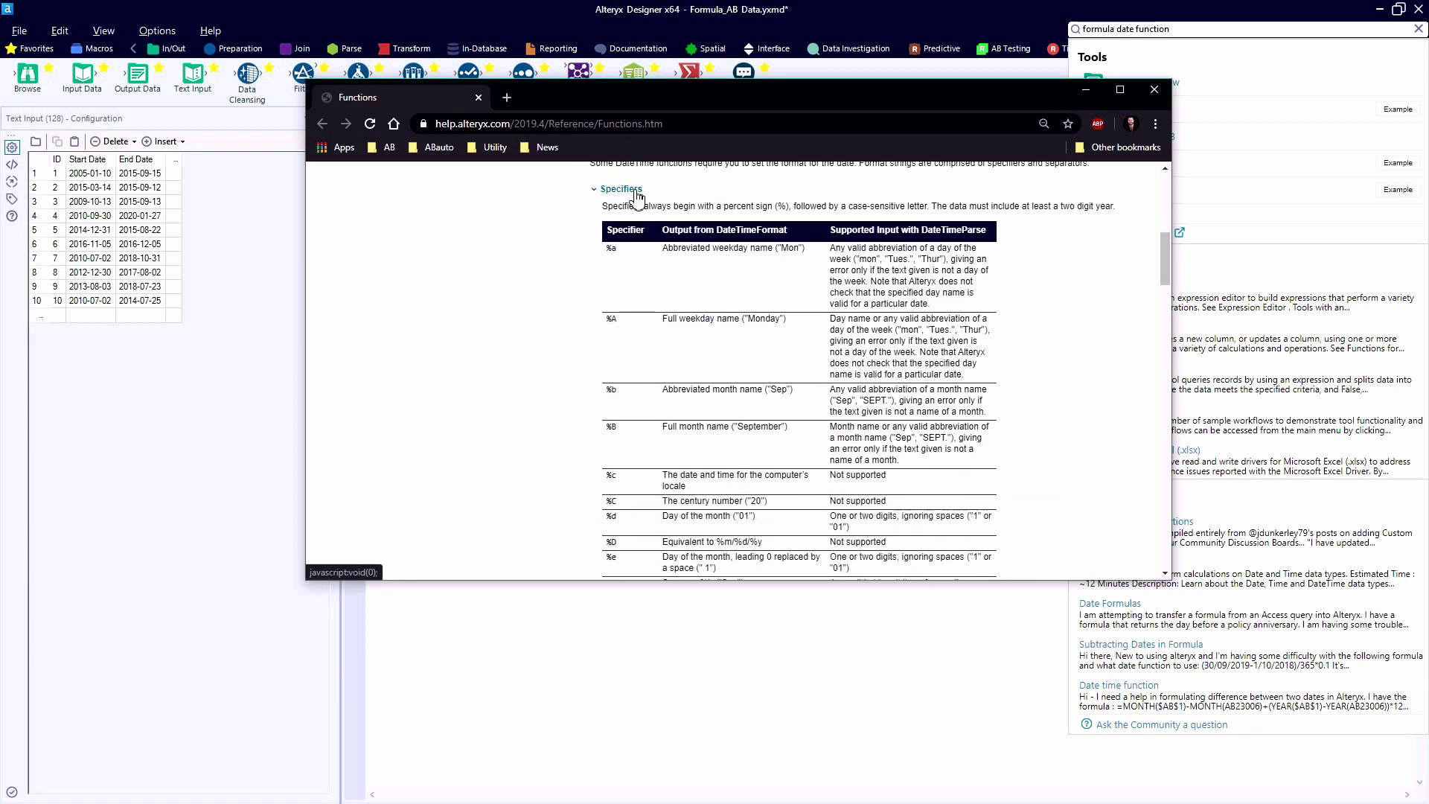
pyautogui.click(635, 195)
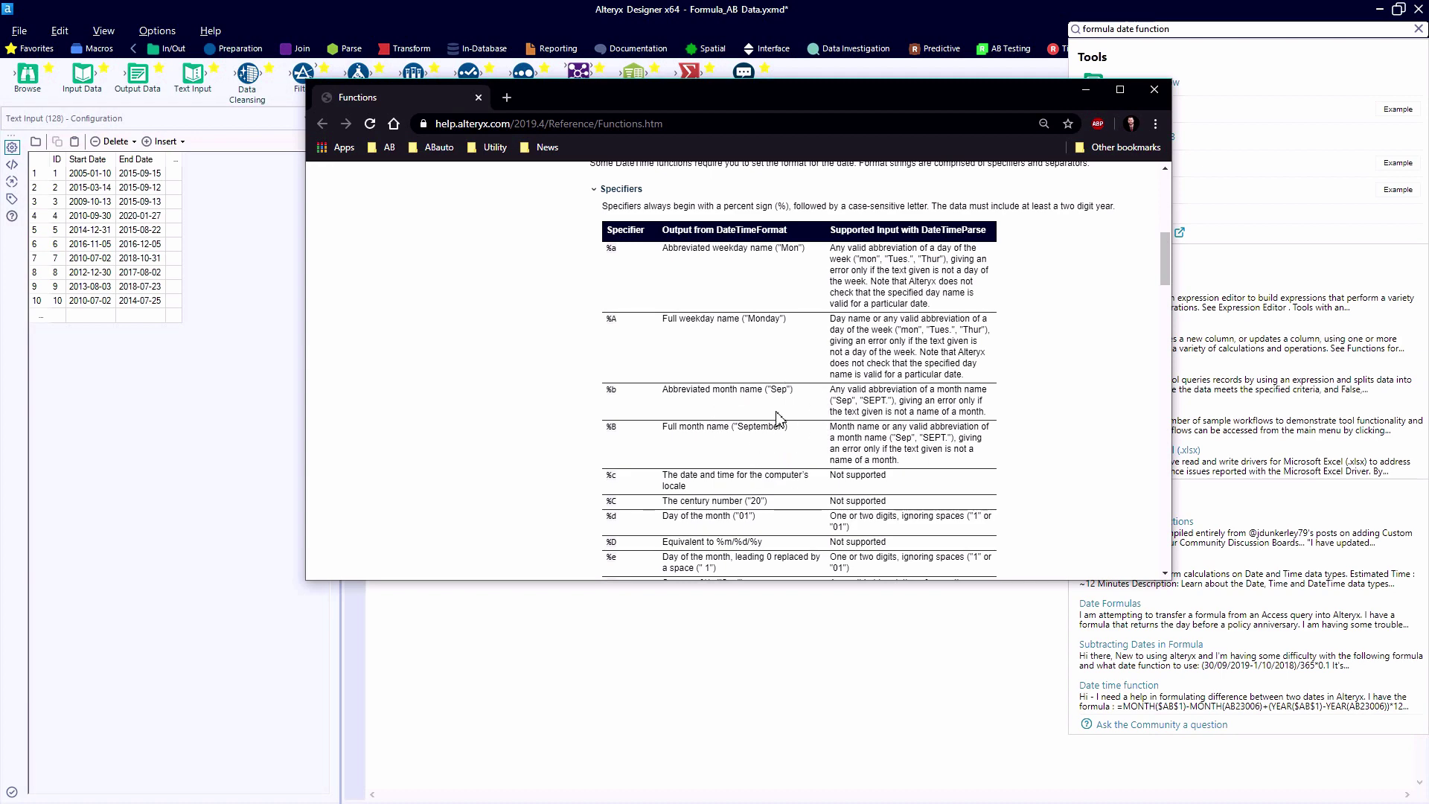
pyautogui.click(782, 383)
pyautogui.scroll(-5, 803, 466)
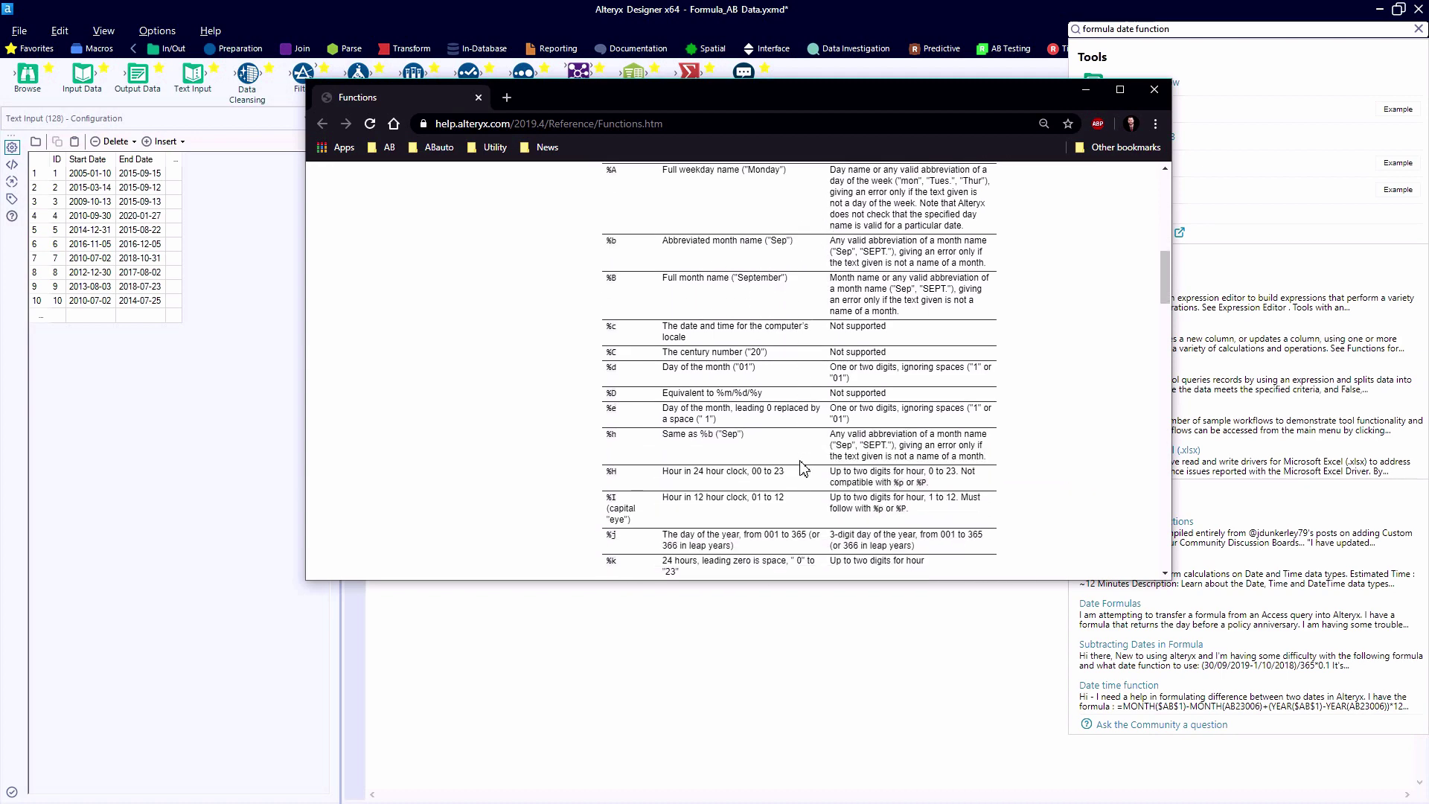
pyautogui.scroll(-12, 802, 466)
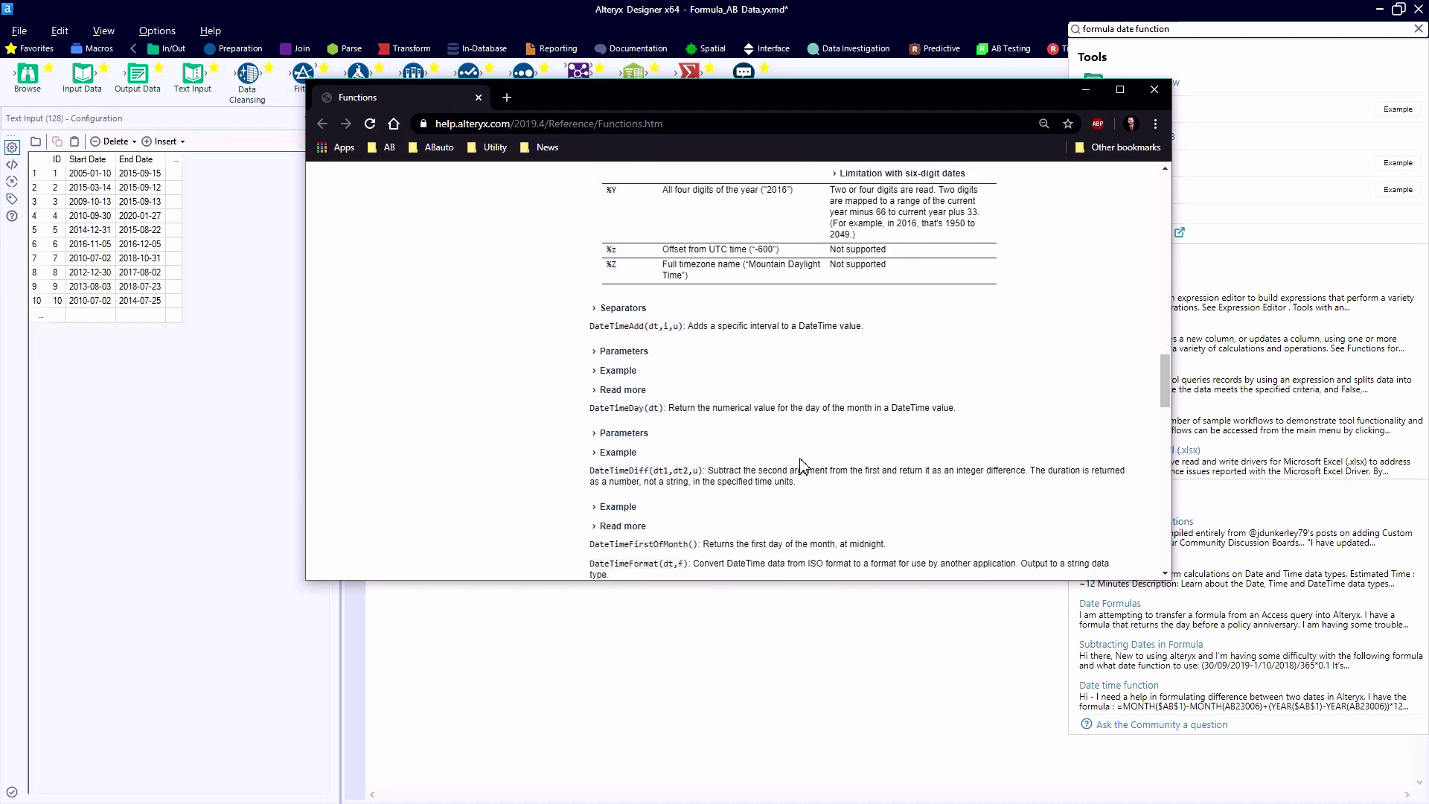
pyautogui.scroll(-1, 804, 466)
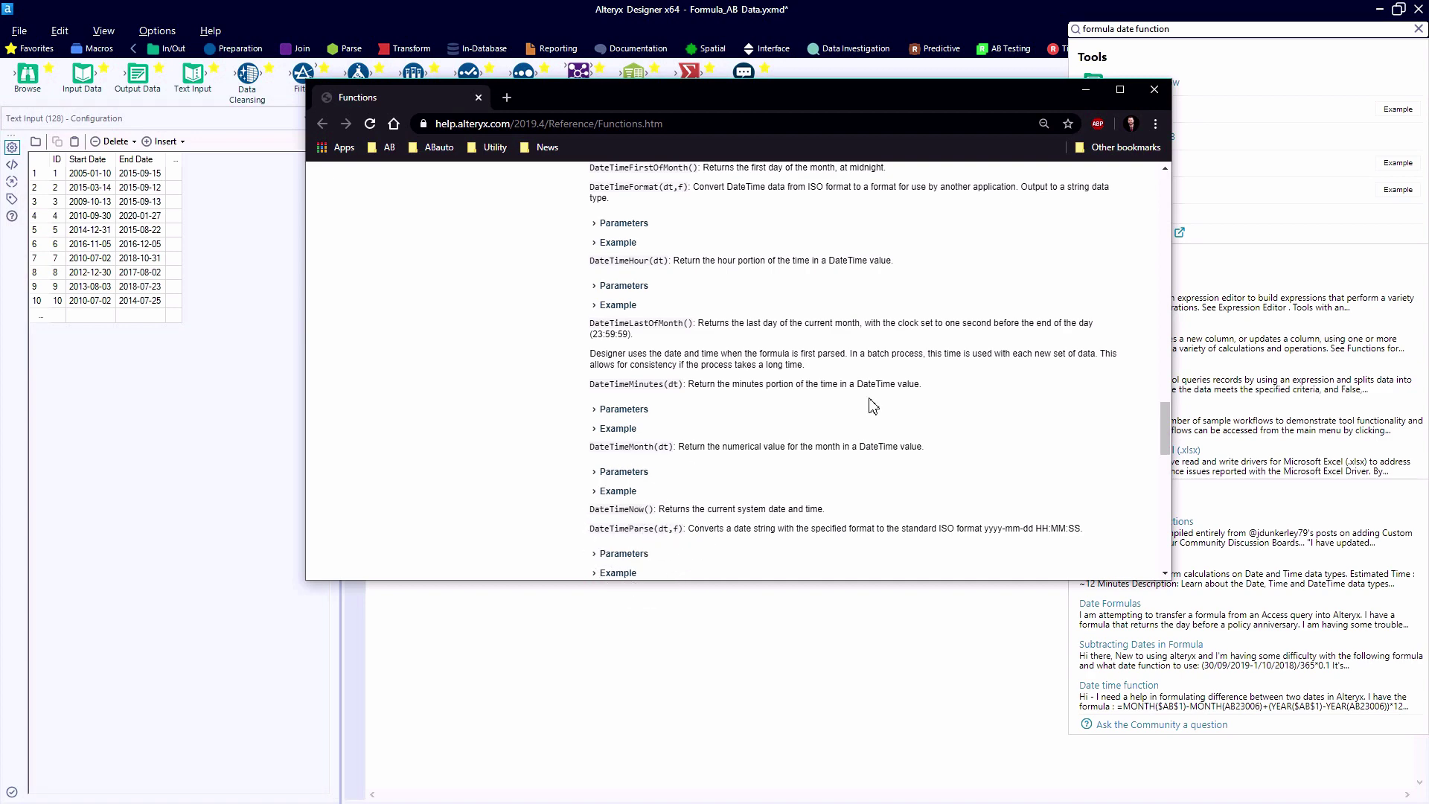
pyautogui.click(1154, 89)
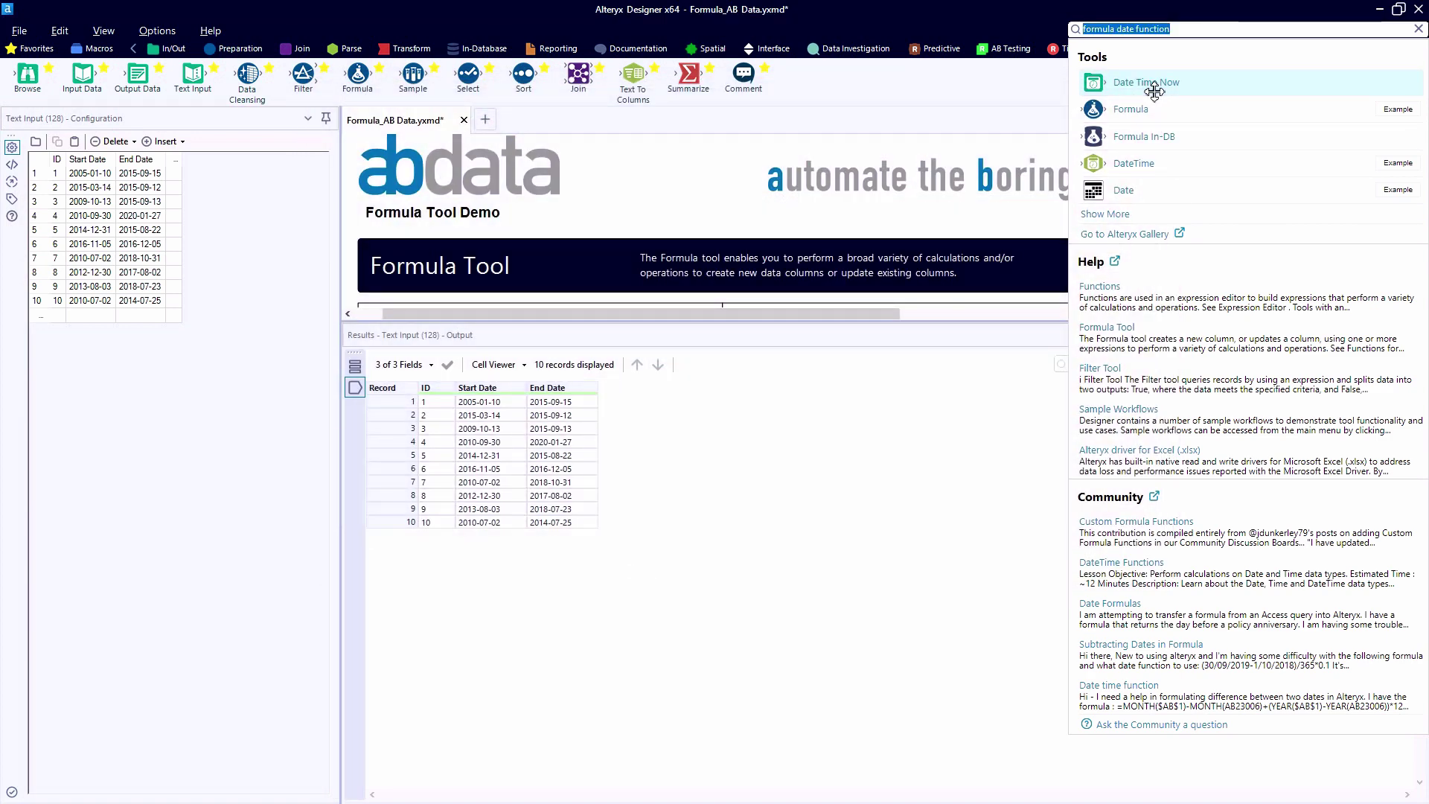
# - Add a Formula tool to the canvas, connected to the output of the Text Input tool holding the start and end dates
pyautogui.click(621, 229)
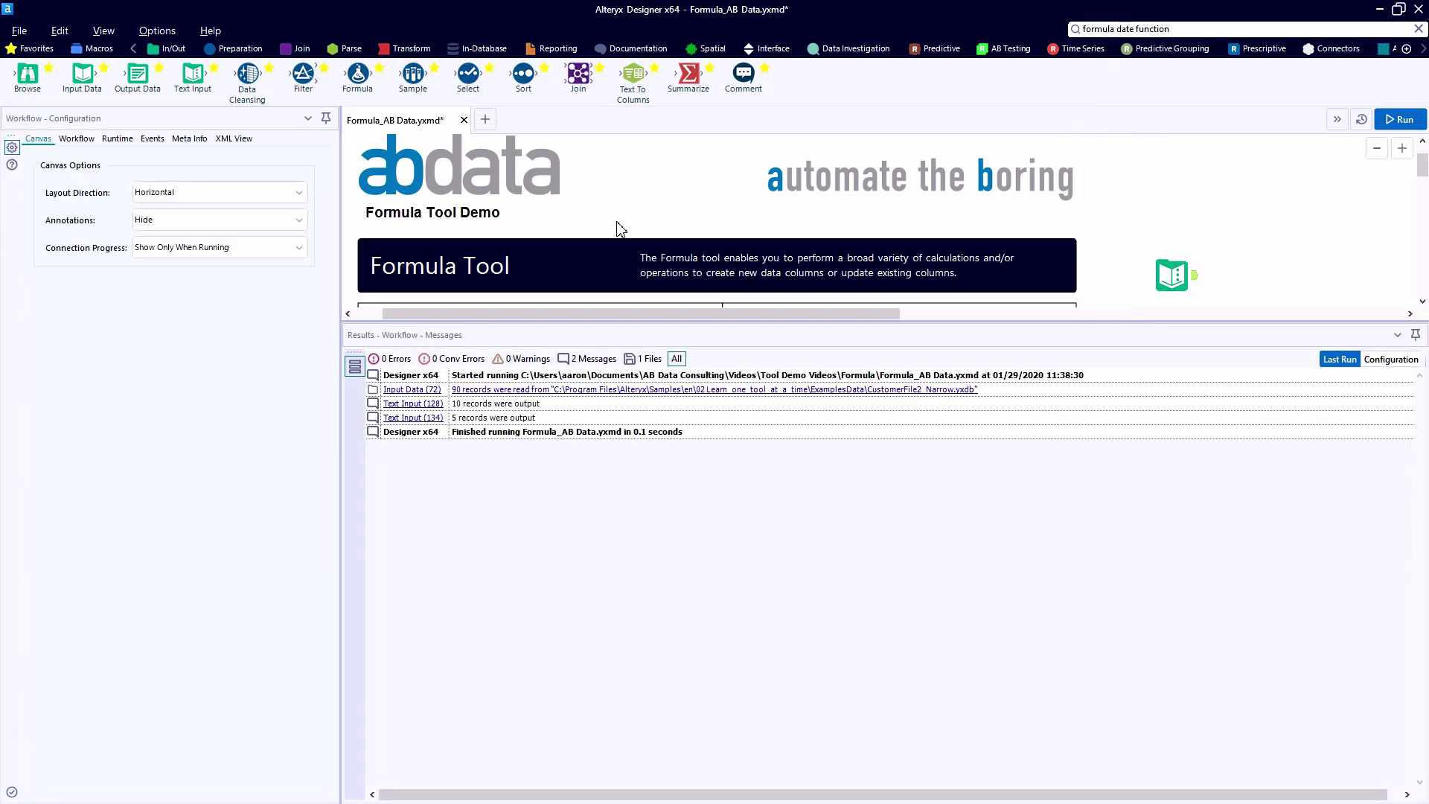
pyautogui.moveTo(661, 317); pyautogui.dragTo(1055, 318)
pyautogui.click(394, 276)
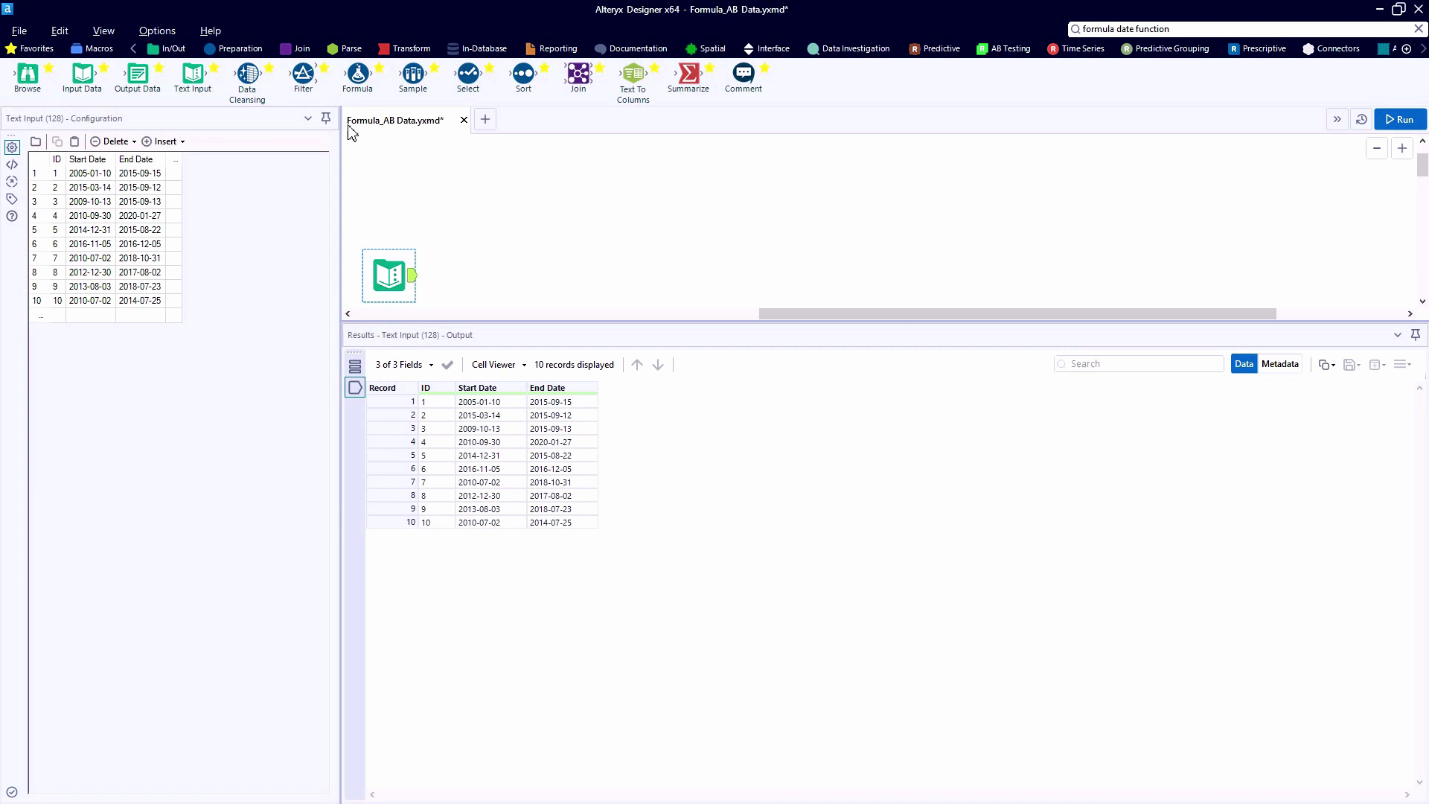
pyautogui.moveTo(357, 75); pyautogui.dragTo(480, 280)
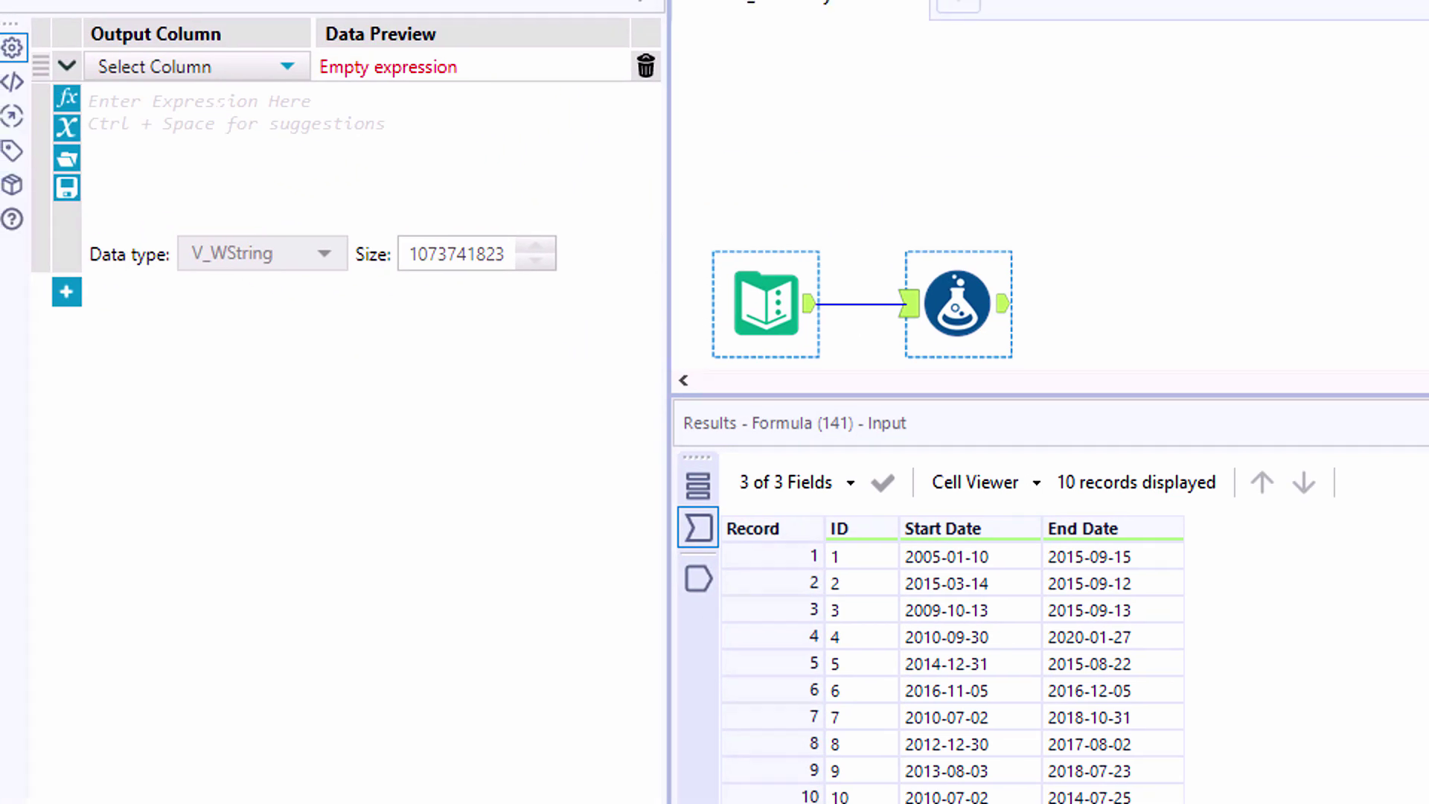
# - Create a new output column named Today with the expression DateTimeNow()
pyautogui.click(201, 75)
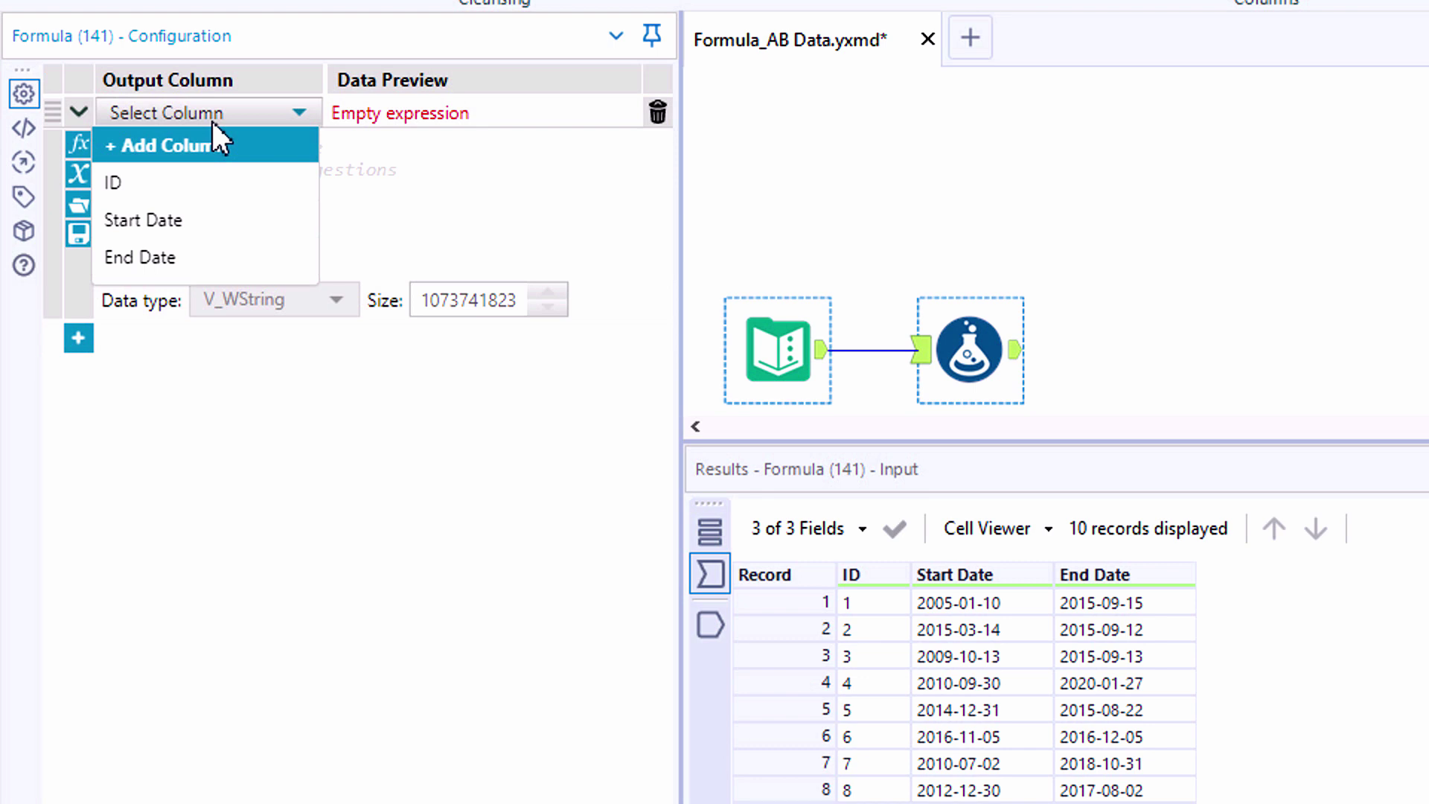
pyautogui.click(217, 143)
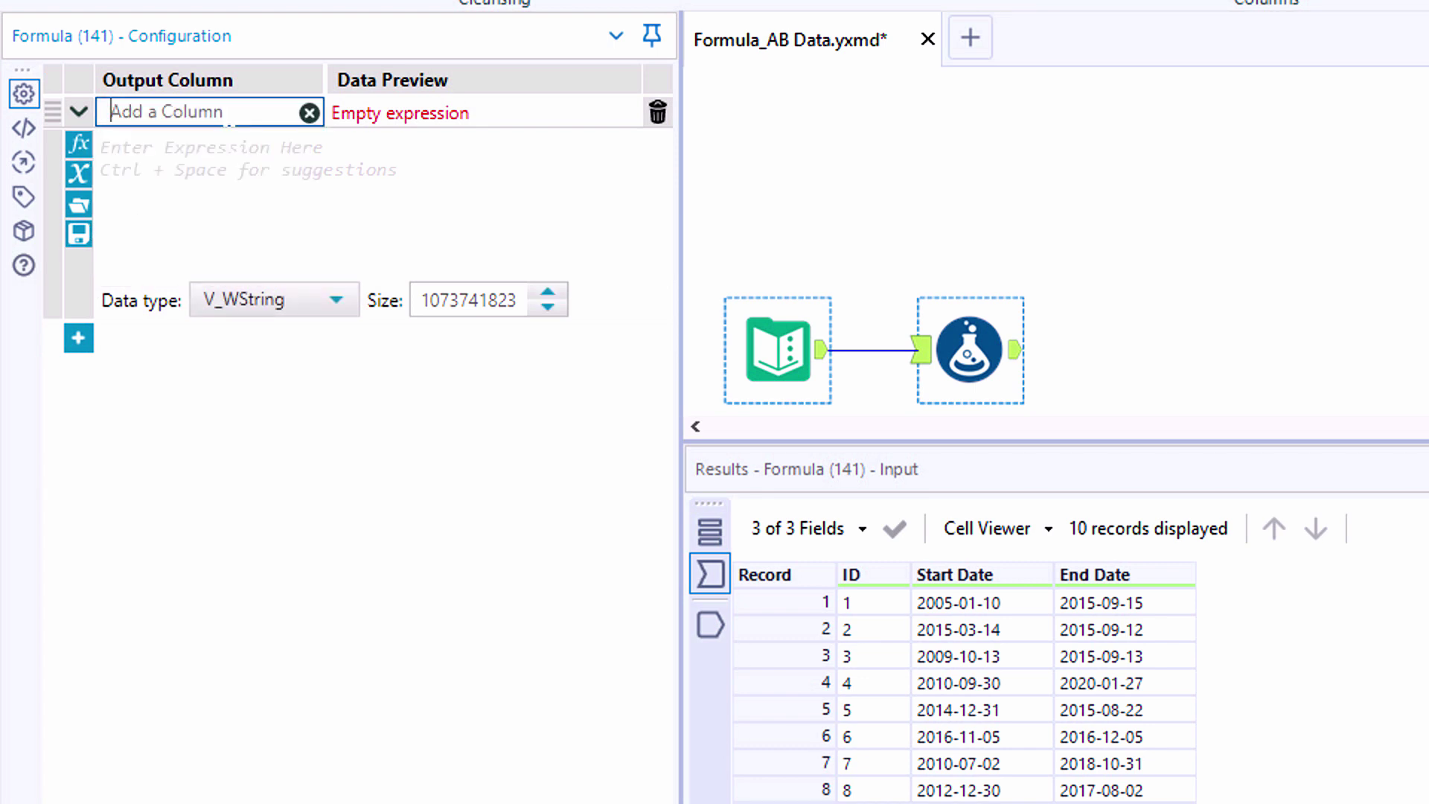
pyautogui.write('Today')
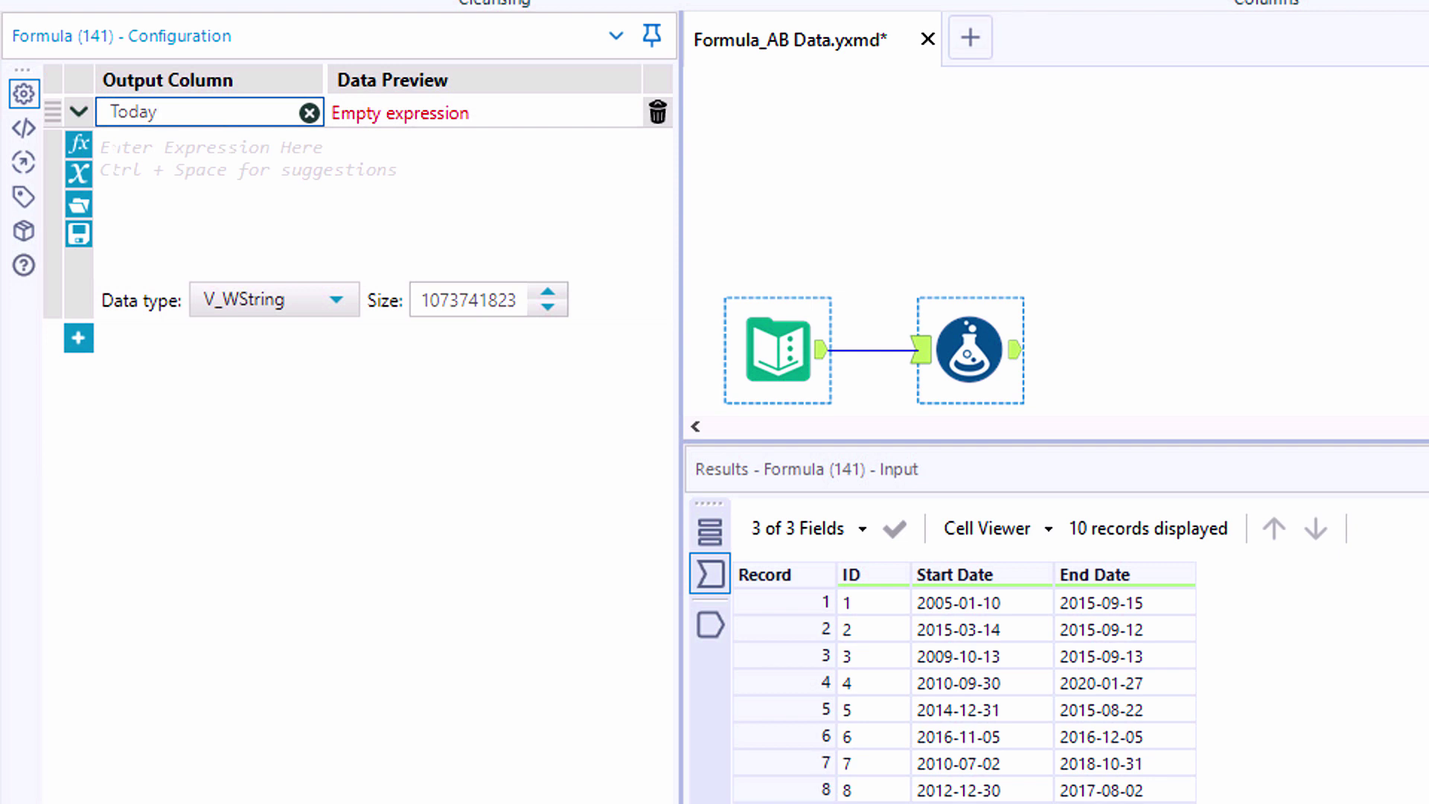
pyautogui.click(86, 150)
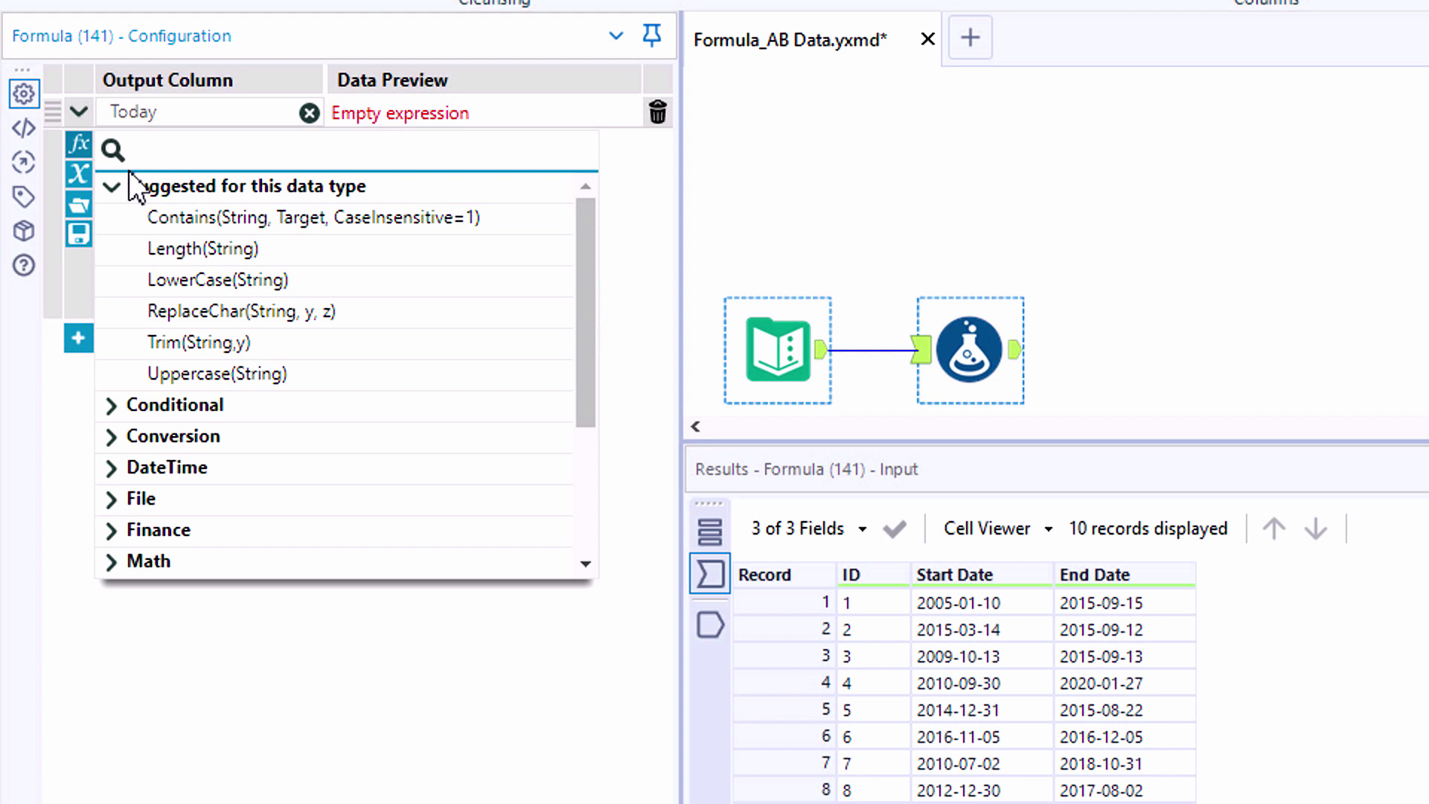
pyautogui.click(194, 469)
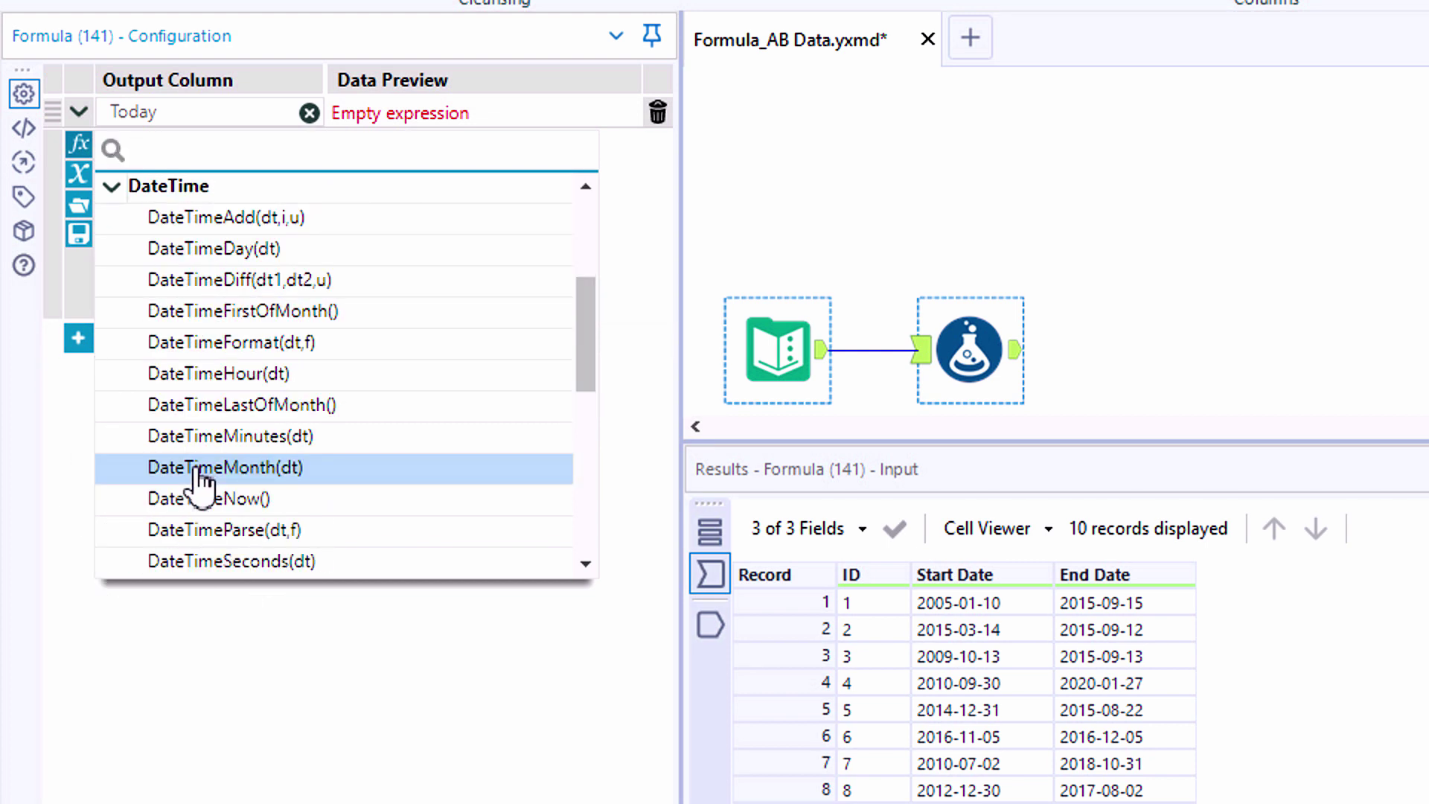
pyautogui.doubleClick(376, 512)
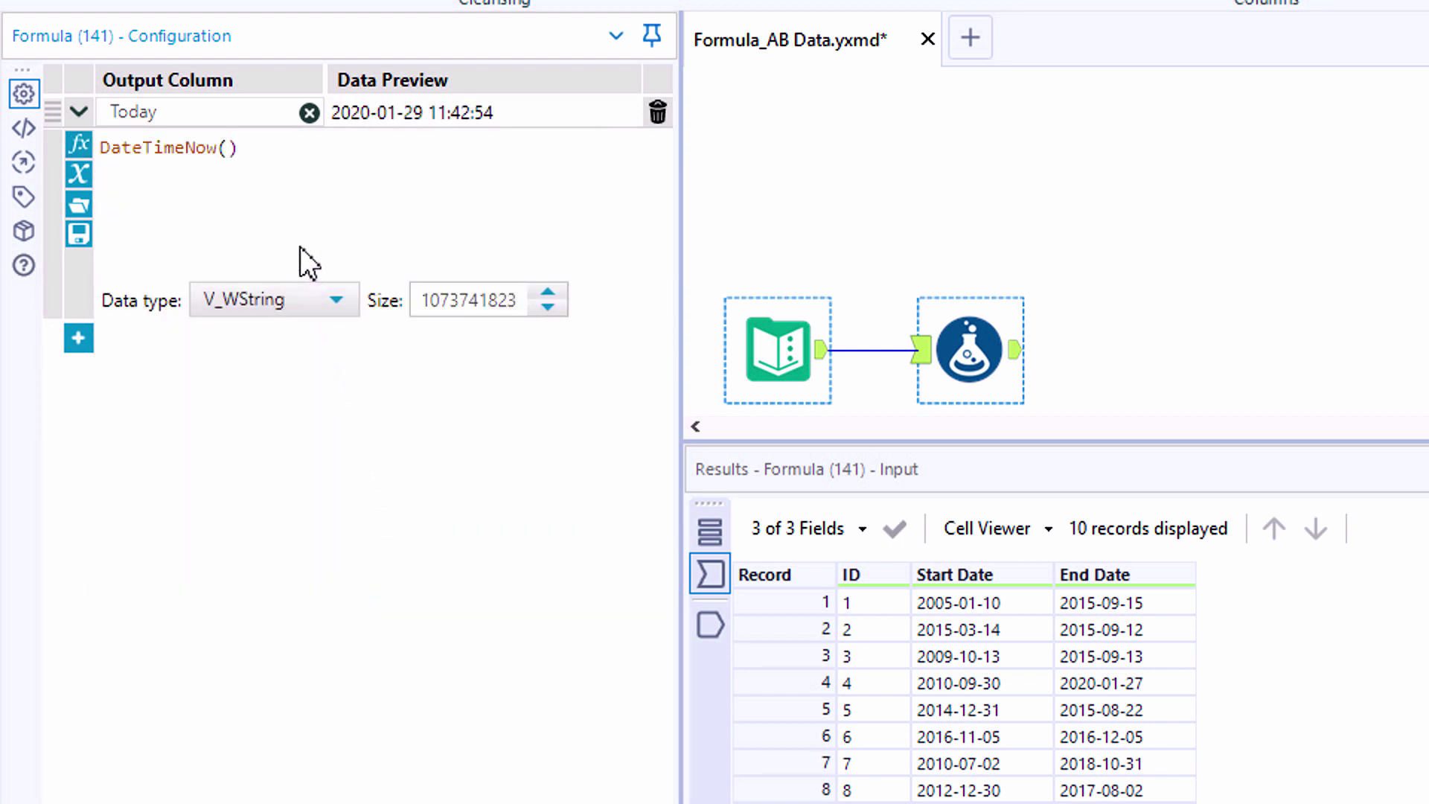
pyautogui.scroll(3, 292, 221)
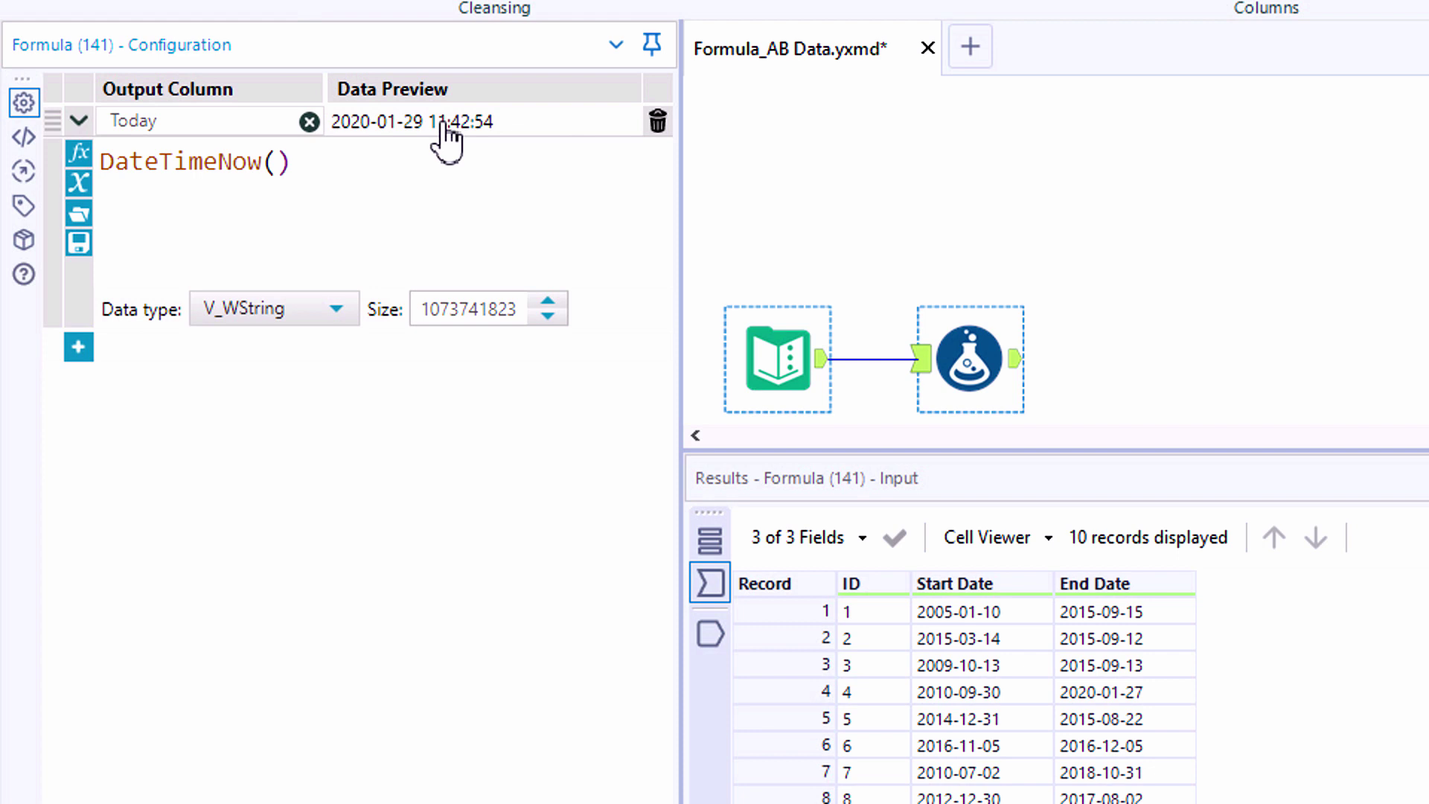
# - Set the Today column's data type to Time and show the Formula tool's output records
pyautogui.click(336, 308)
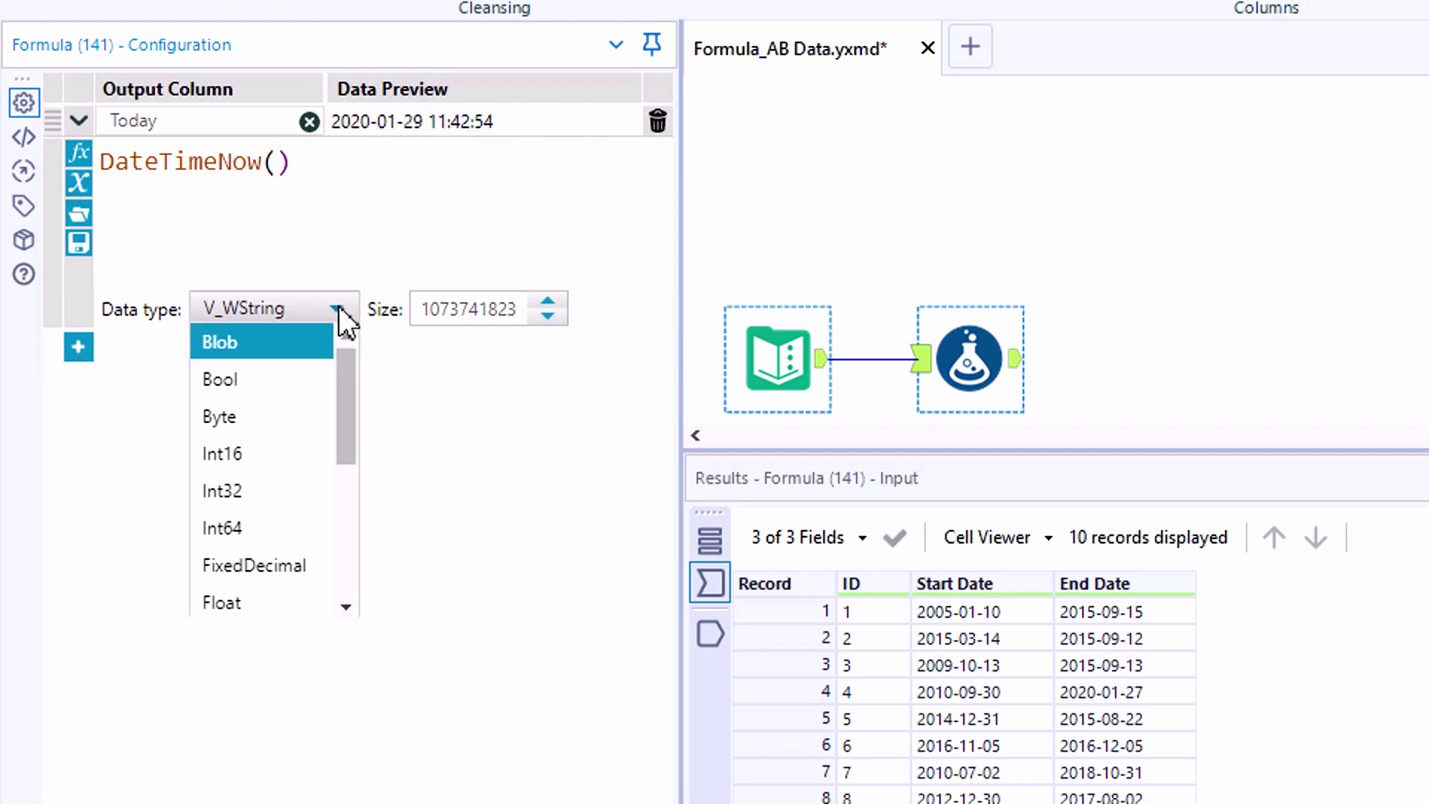
pyautogui.moveTo(341, 364); pyautogui.dragTo(351, 525)
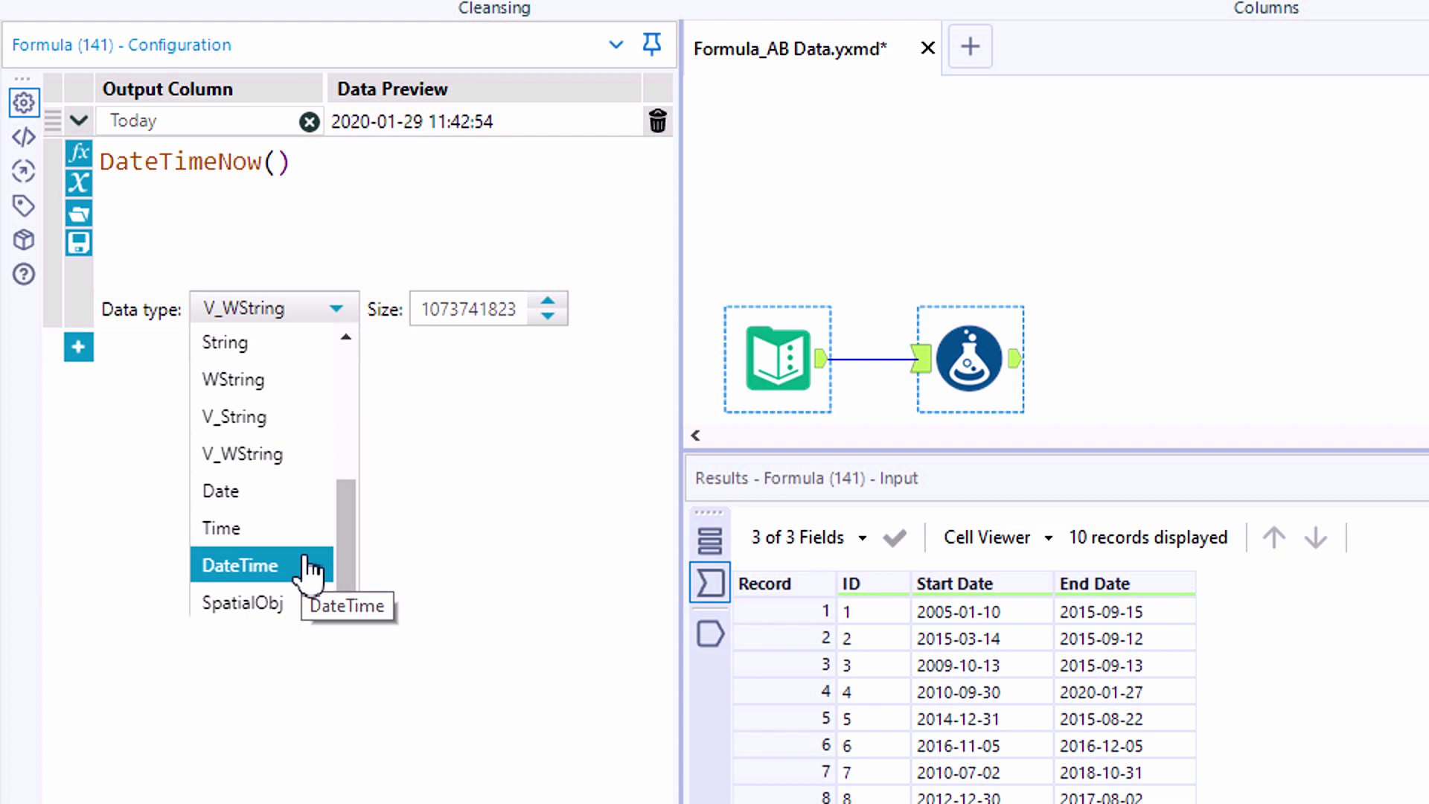
pyautogui.click(288, 532)
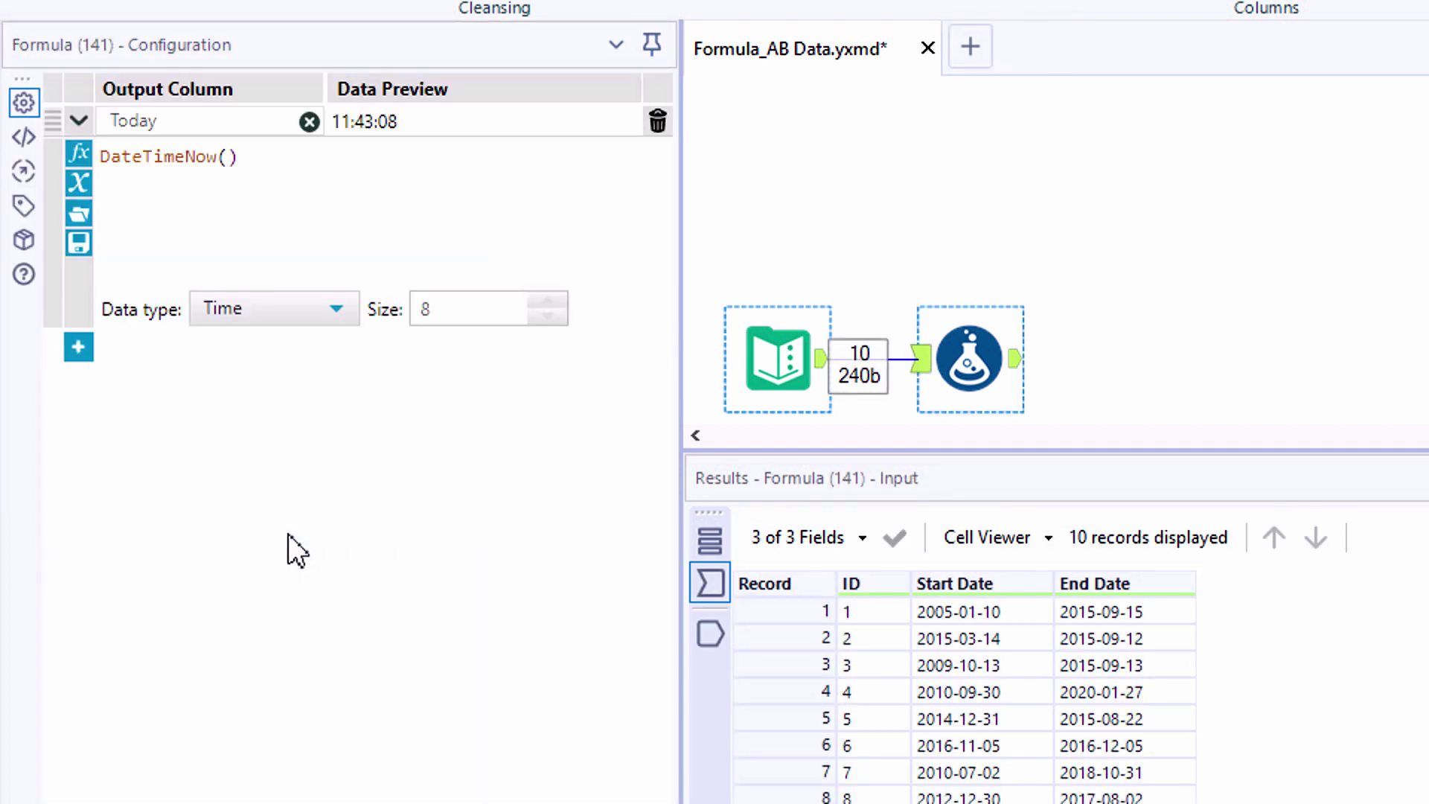
pyautogui.click(707, 631)
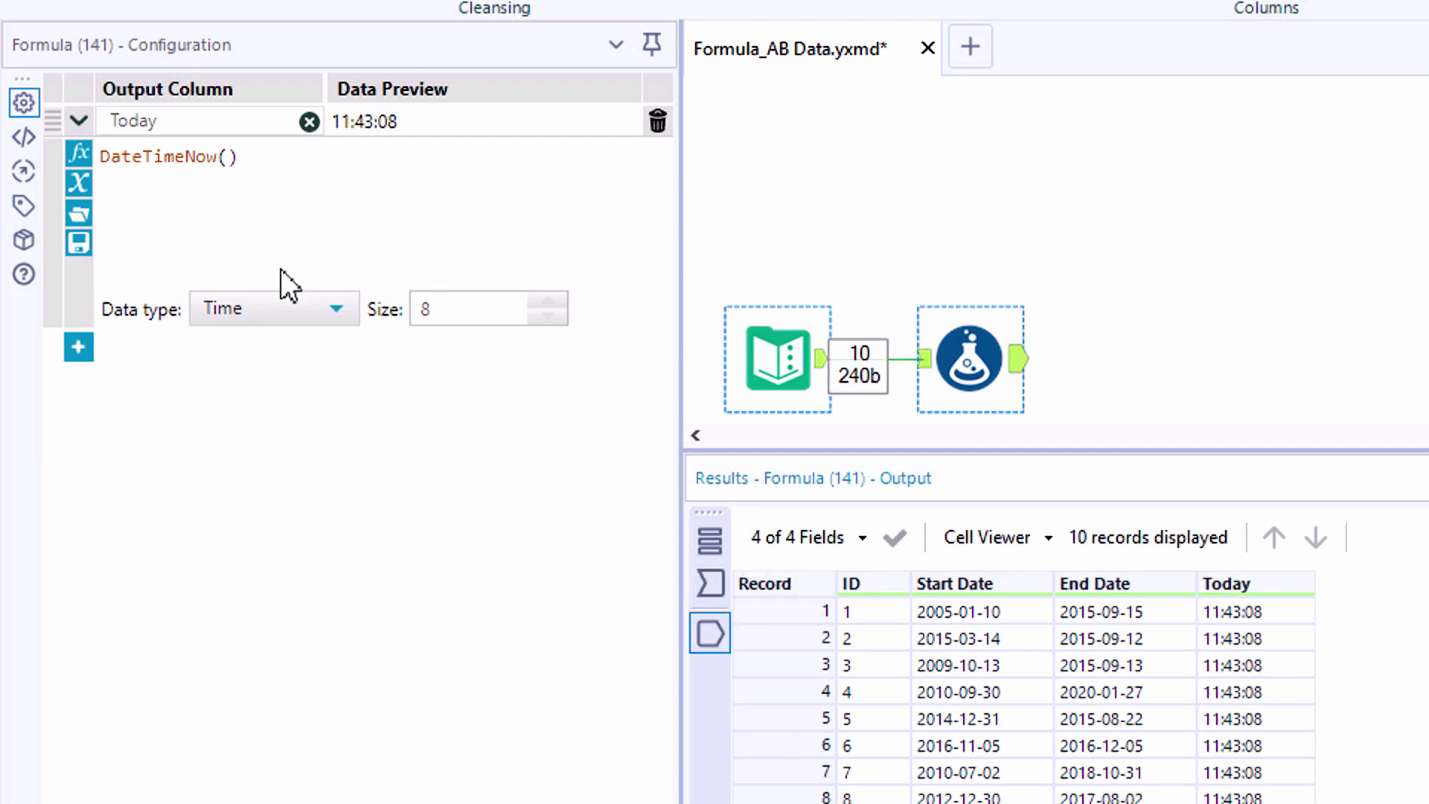
# - Set the Today column's data type to Date and show the Formula tool's output records
pyautogui.click(274, 308)
pyautogui.moveTo(341, 458); pyautogui.dragTo(346, 583)
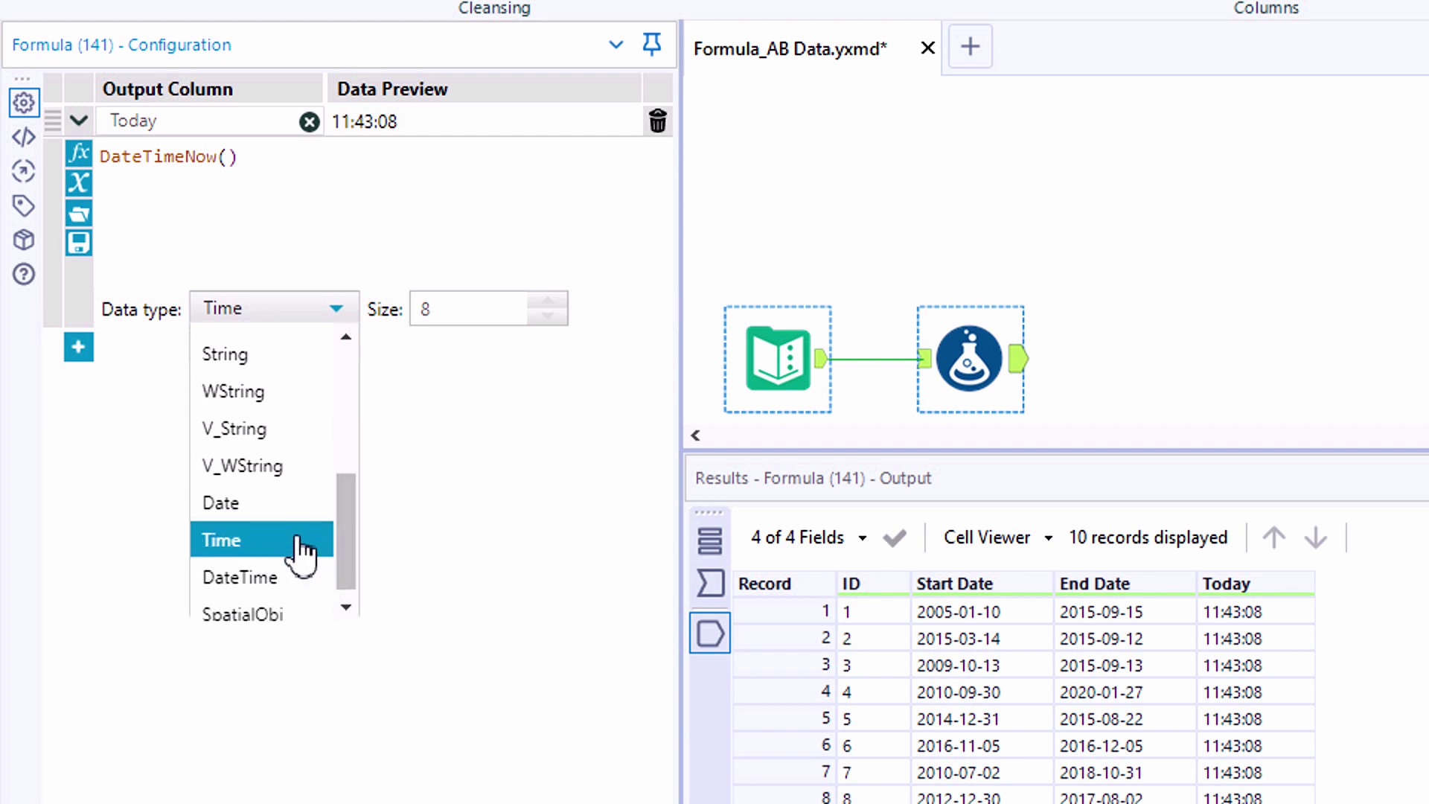
pyautogui.click(283, 514)
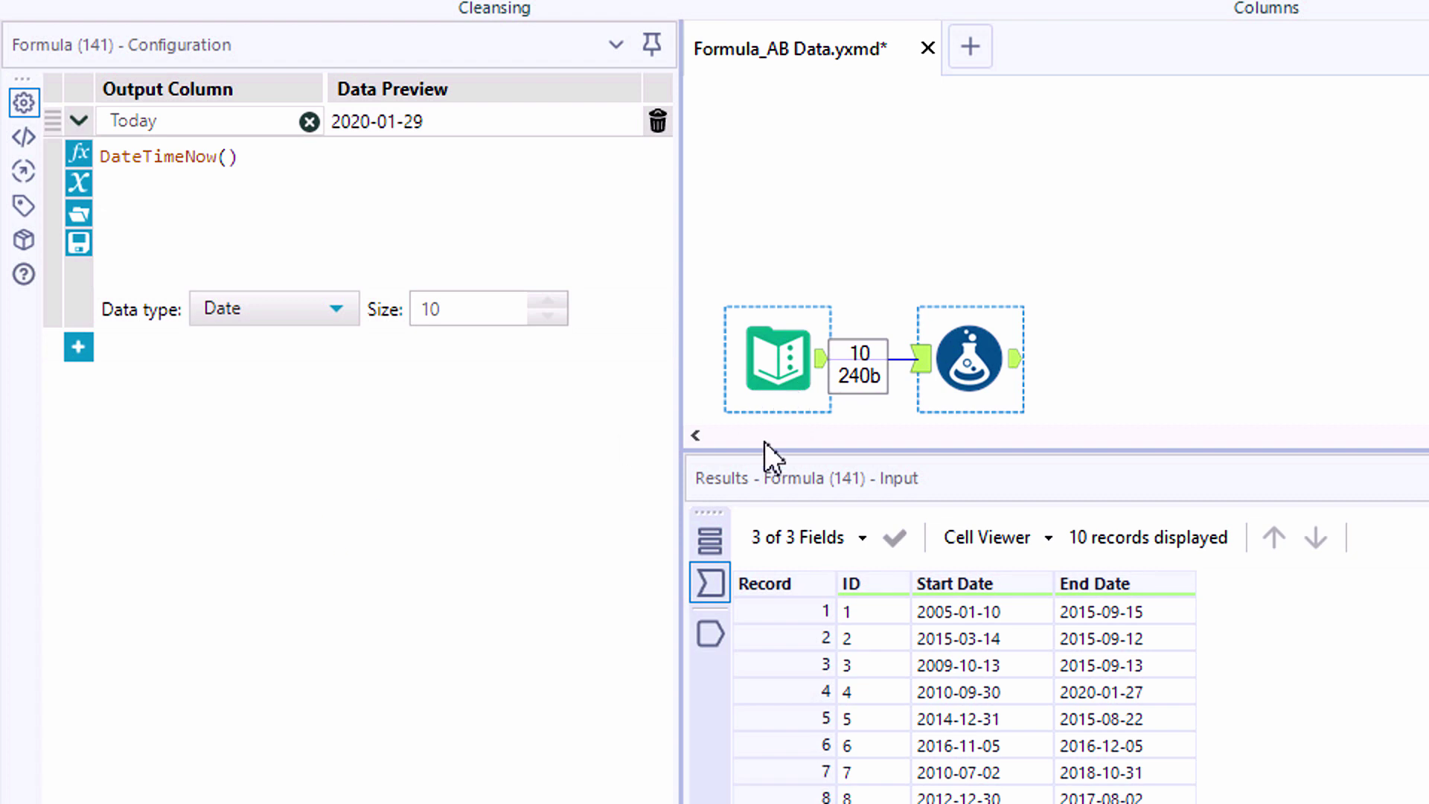
pyautogui.click(721, 625)
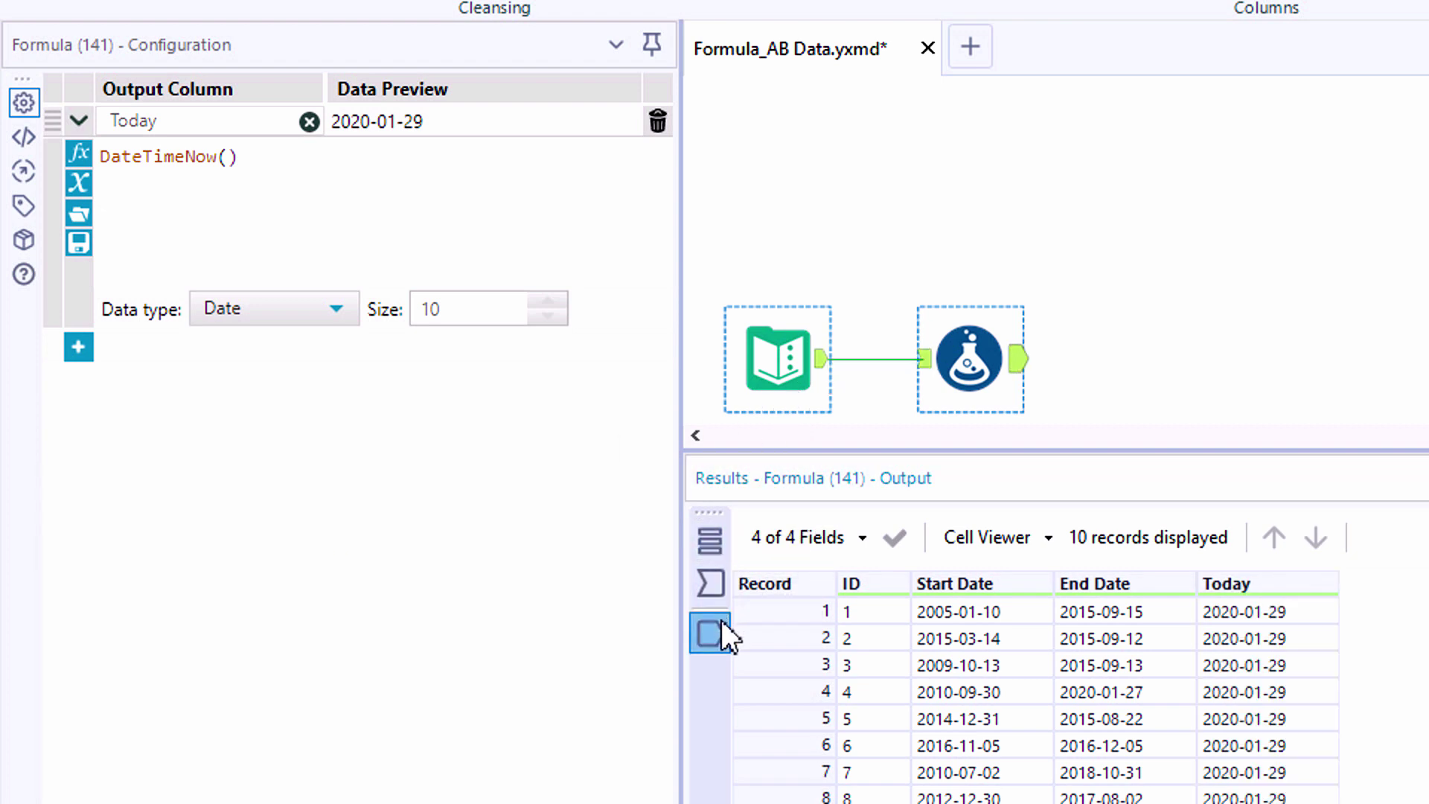
# - Add a second expression to the Formula tool with a new output column named Days
pyautogui.click(80, 348)
pyautogui.click(141, 348)
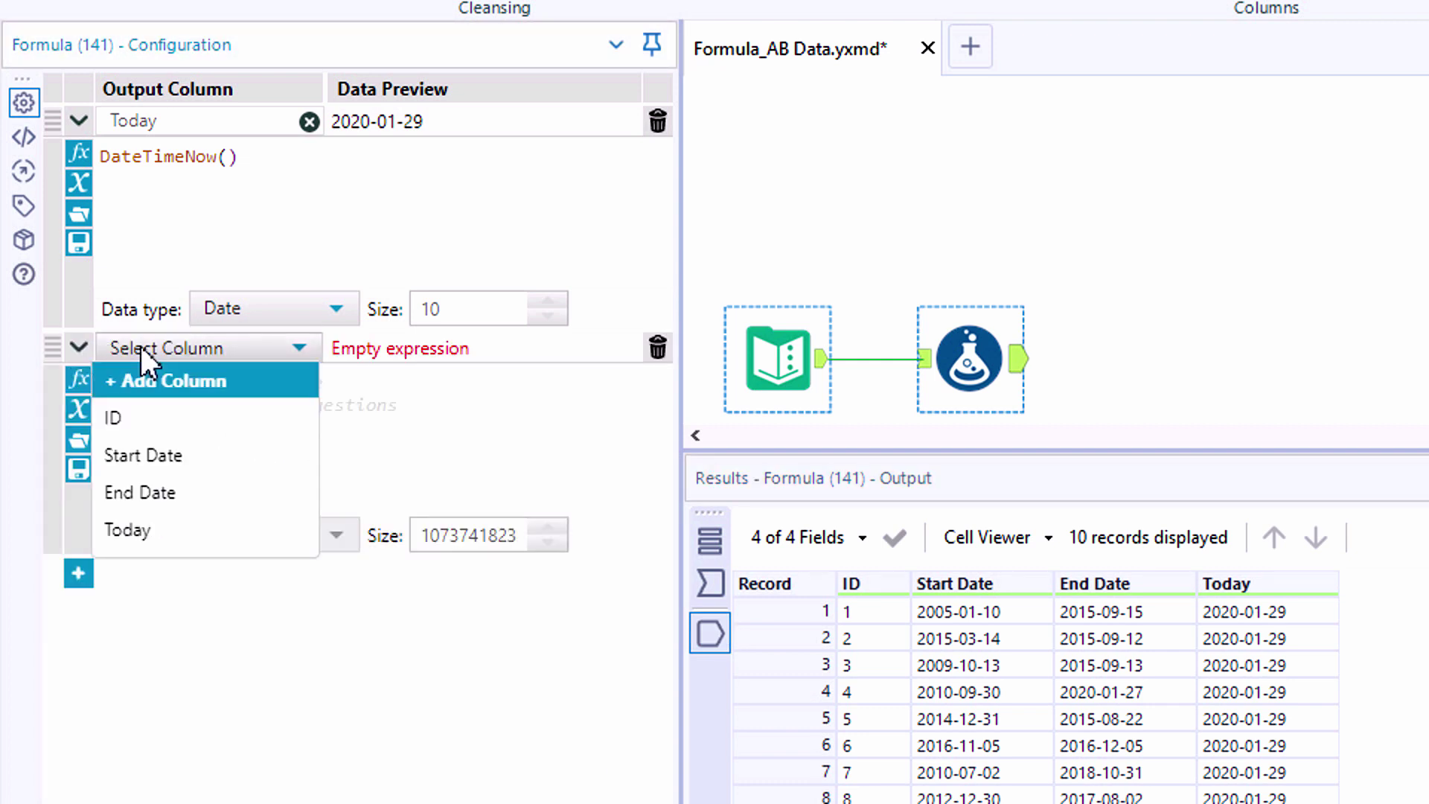
pyautogui.click(159, 382)
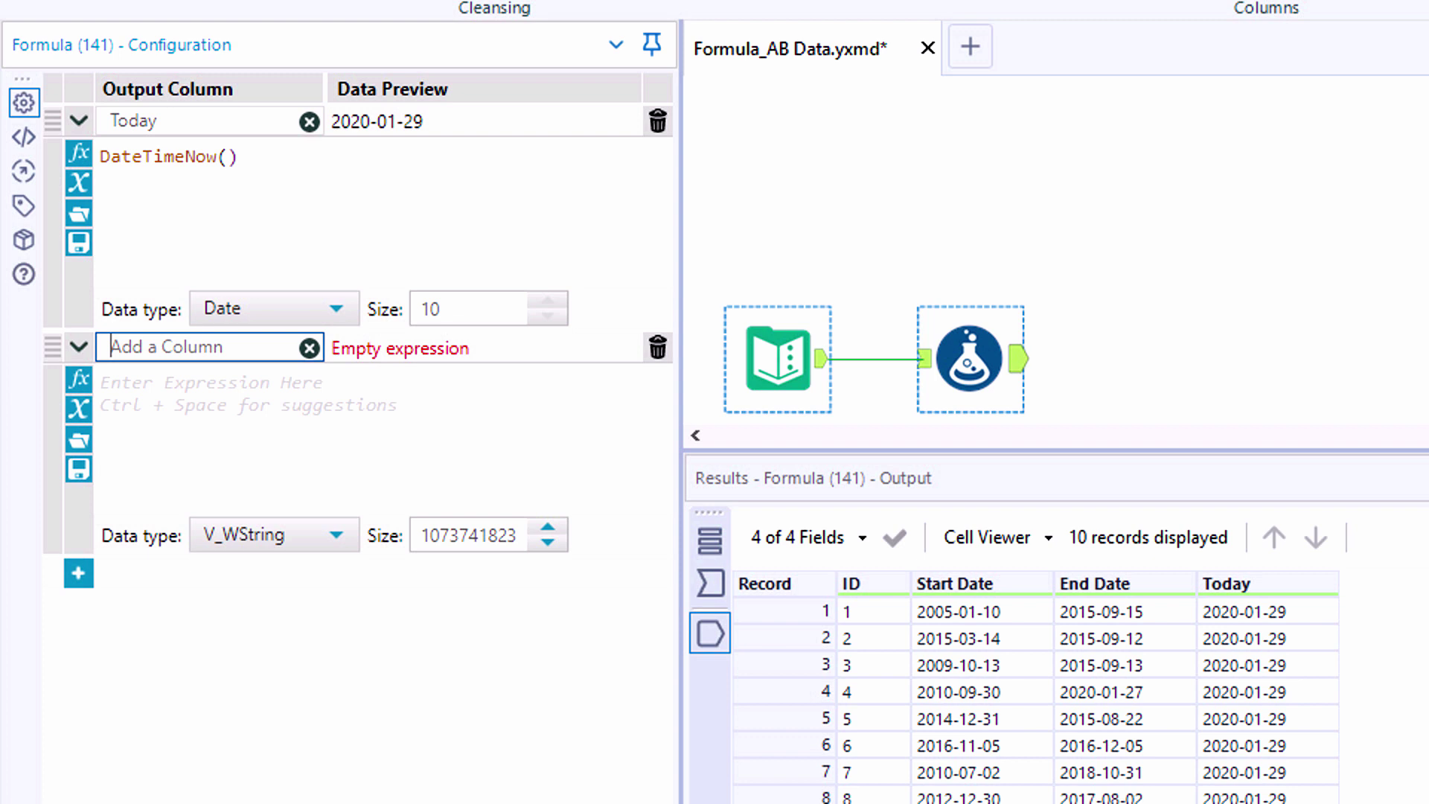
pyautogui.write('Days')
# - Insert the DateTimeDiff(dt1,dt2,u) function as the expression for the Days column
pyautogui.click(168, 382)
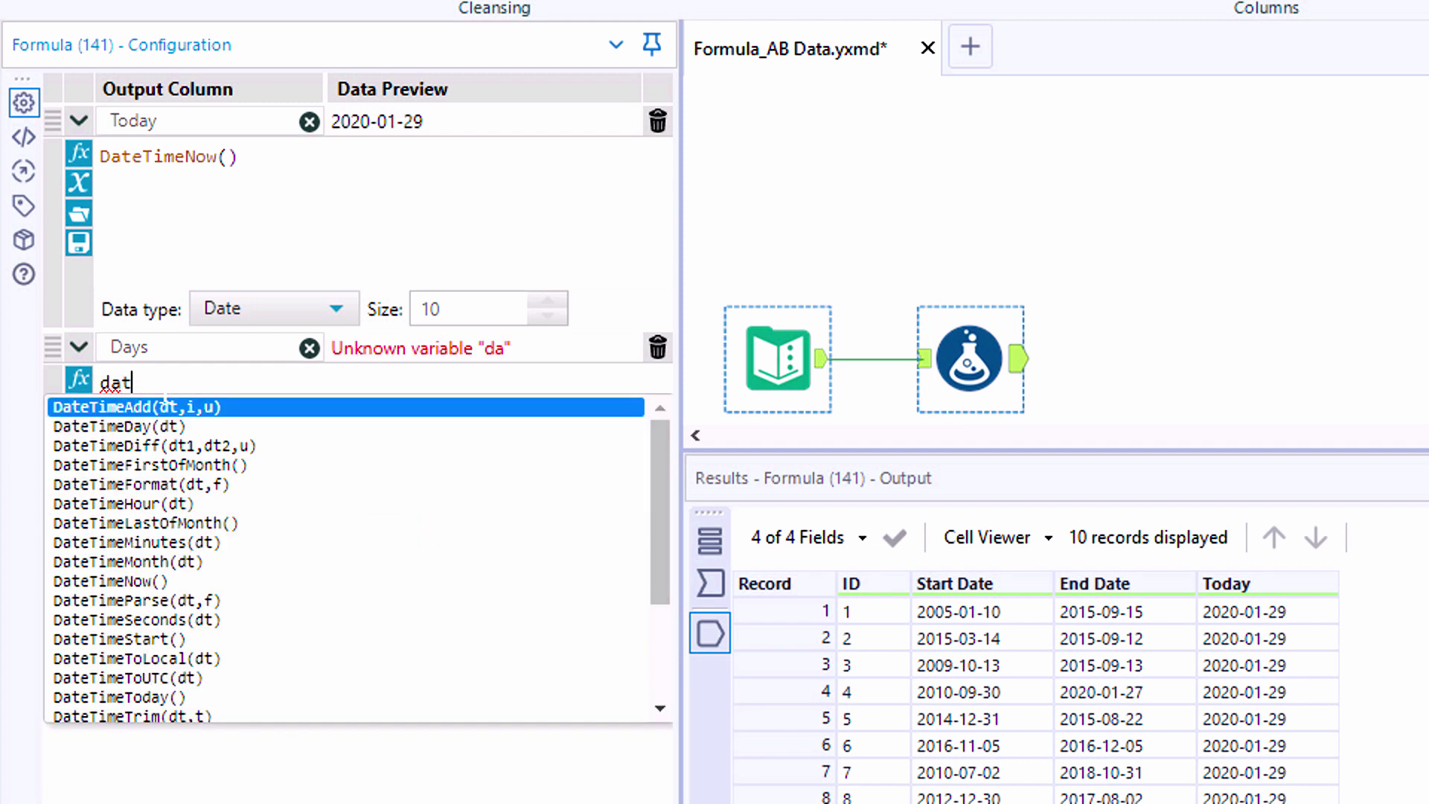
pyautogui.write('e')
pyautogui.doubleClick(285, 446)
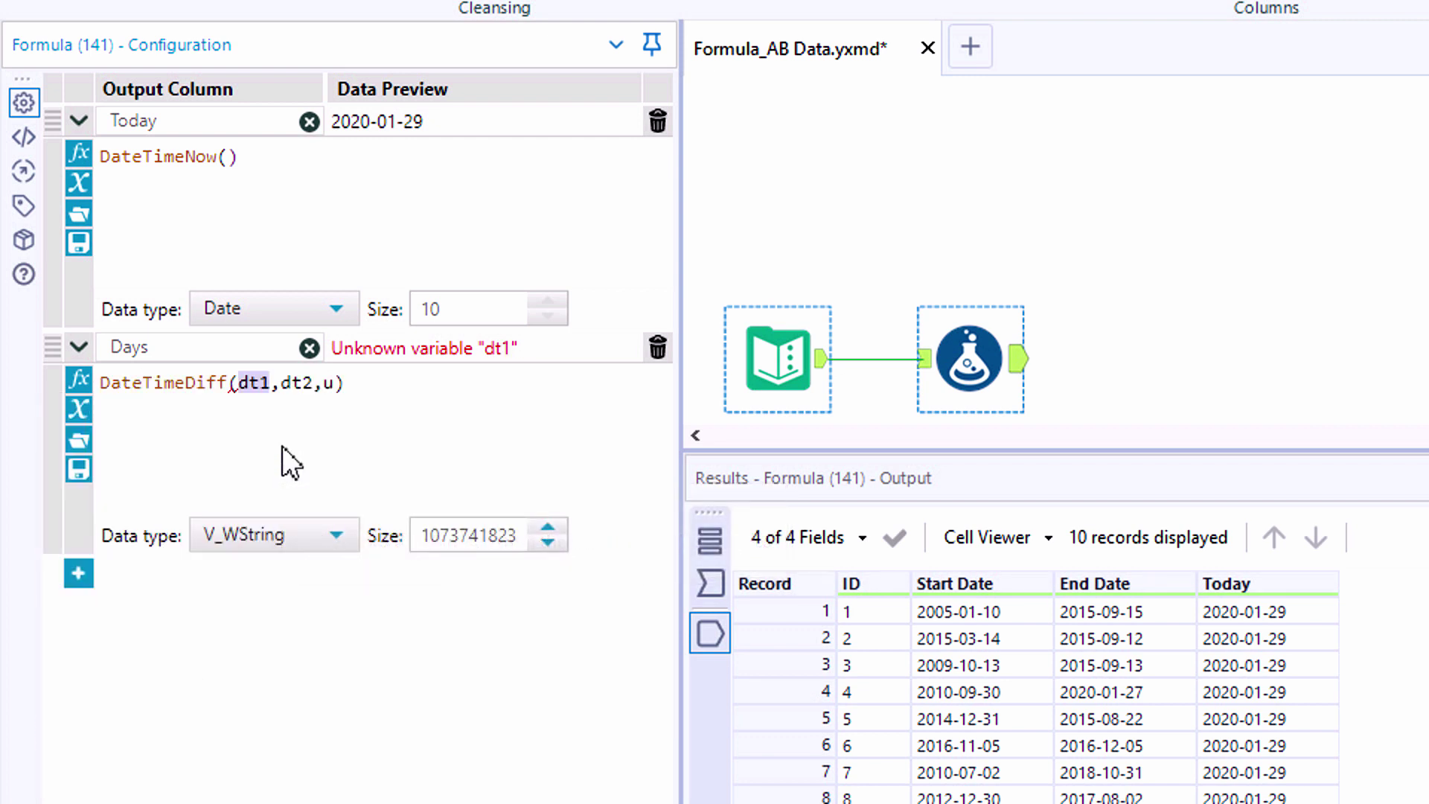
pyautogui.scroll(3, 282, 445)
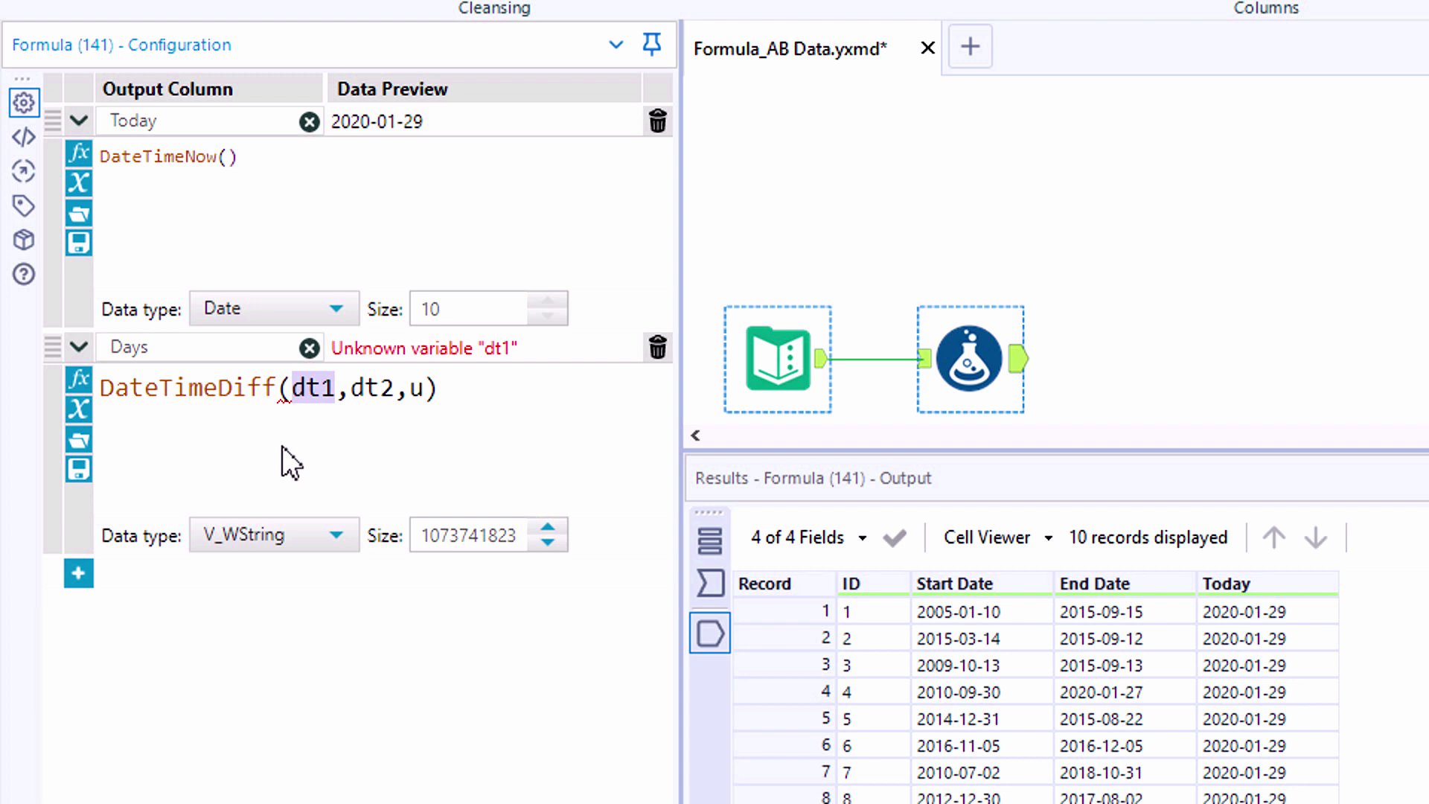
# - Split the DateTimeDiff expression so that dt1, dt2 and u each stand on their own line
pyautogui.doubleClick(380, 387)
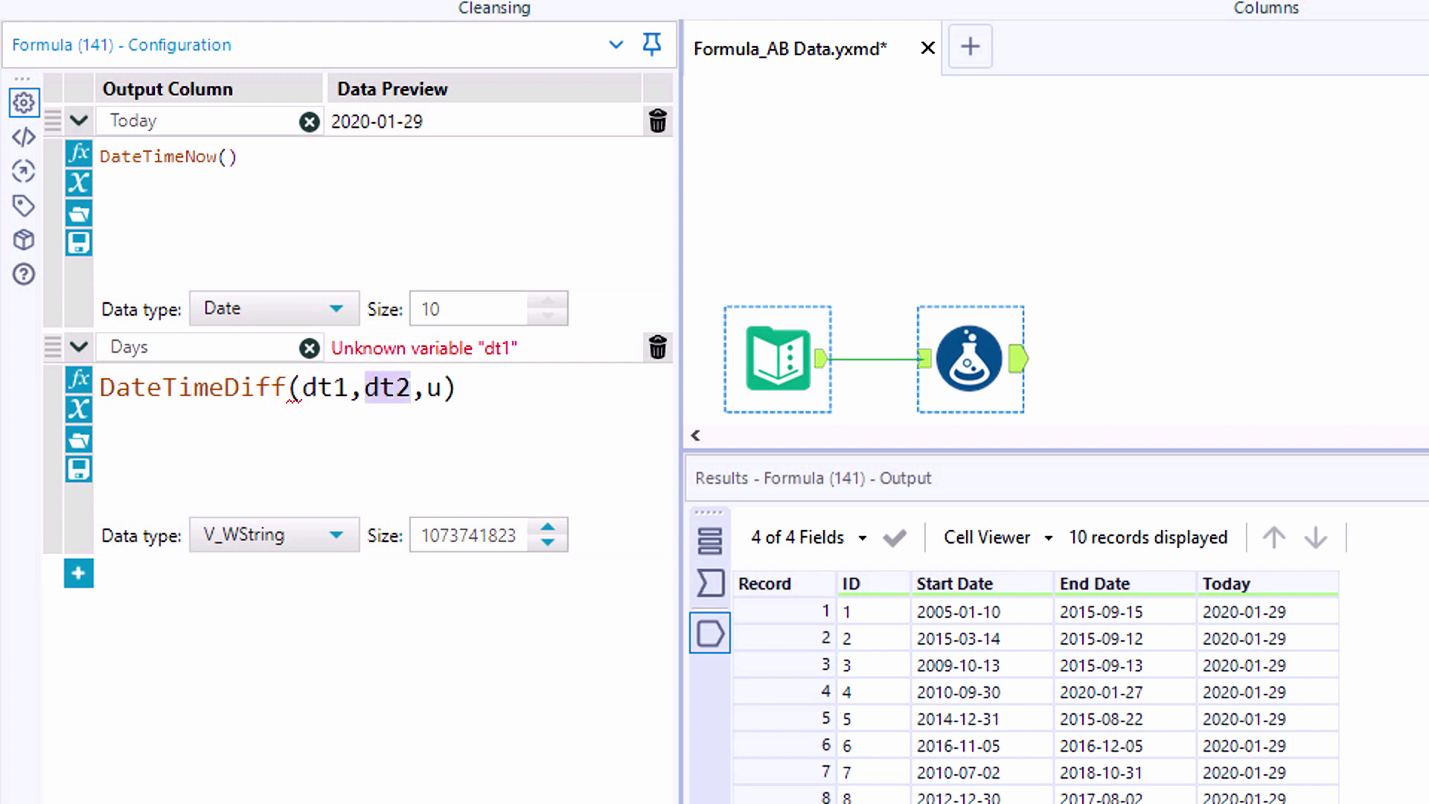
pyautogui.doubleClick(433, 387)
pyautogui.press('Left')
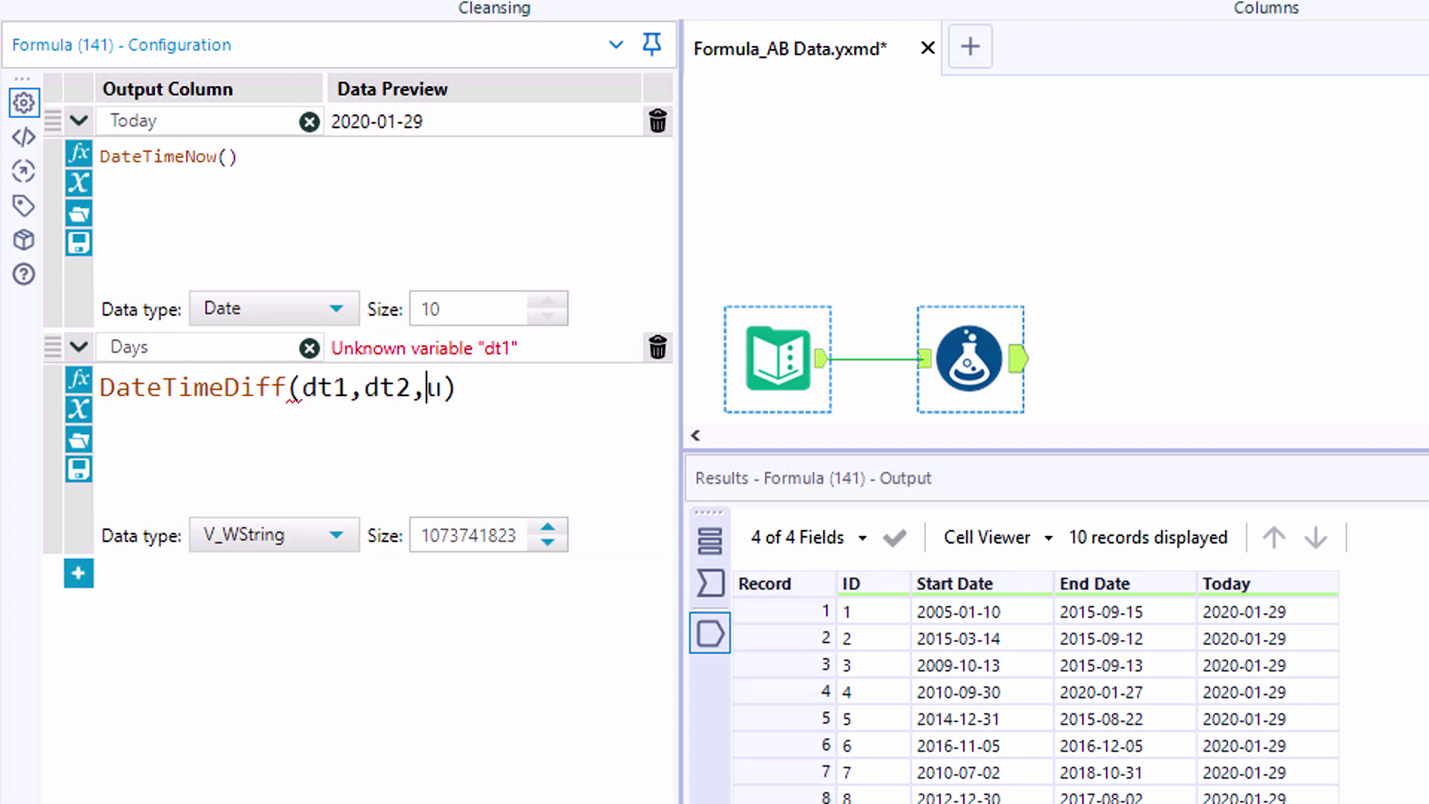
pyautogui.press('Return')
pyautogui.click(364, 387)
pyautogui.press('Return')
pyautogui.click(301, 387)
pyautogui.press('Return')
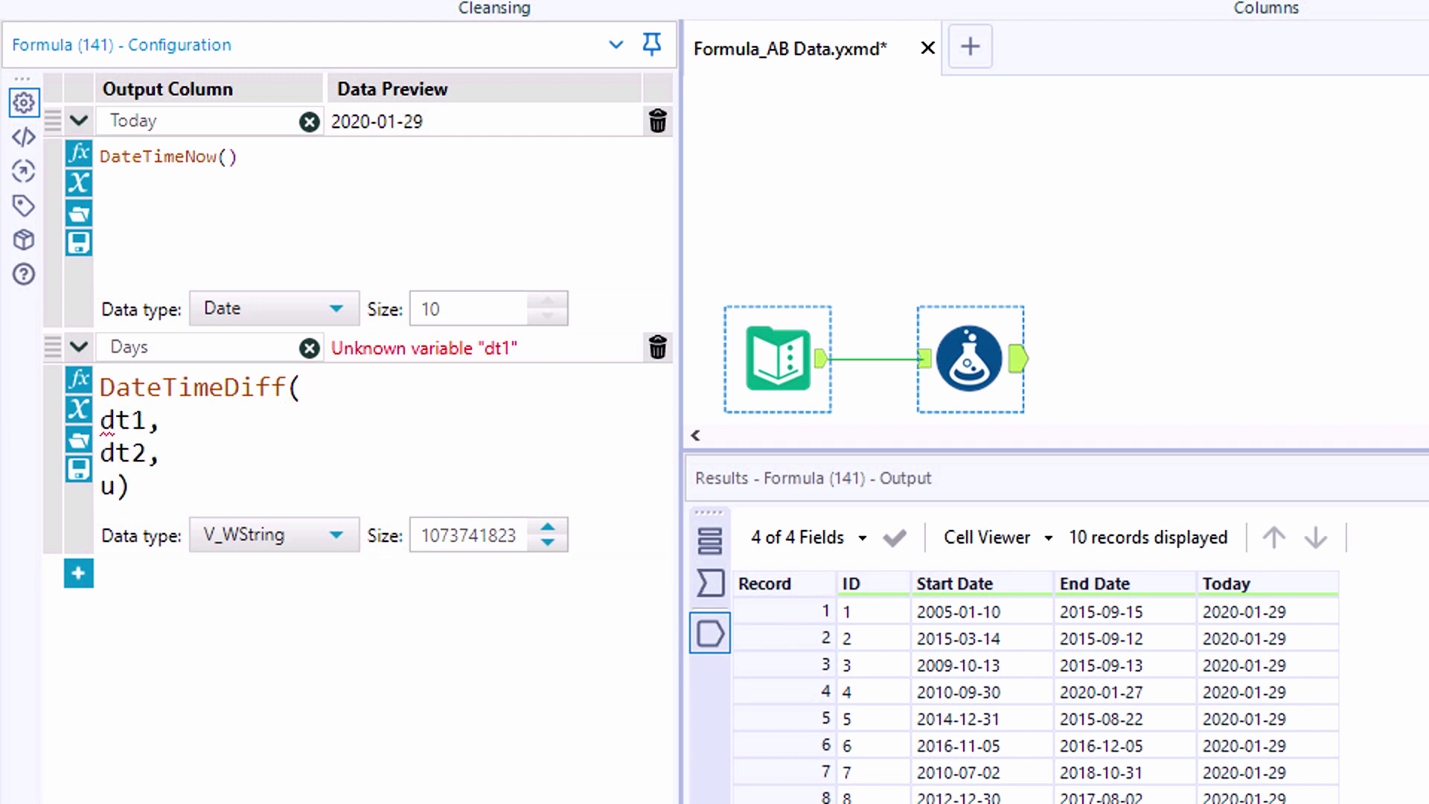
pyautogui.scroll(2, 201, 436)
# - Add the comment //ending date after the dt1 argument in the Days expression
pyautogui.click(334, 438)
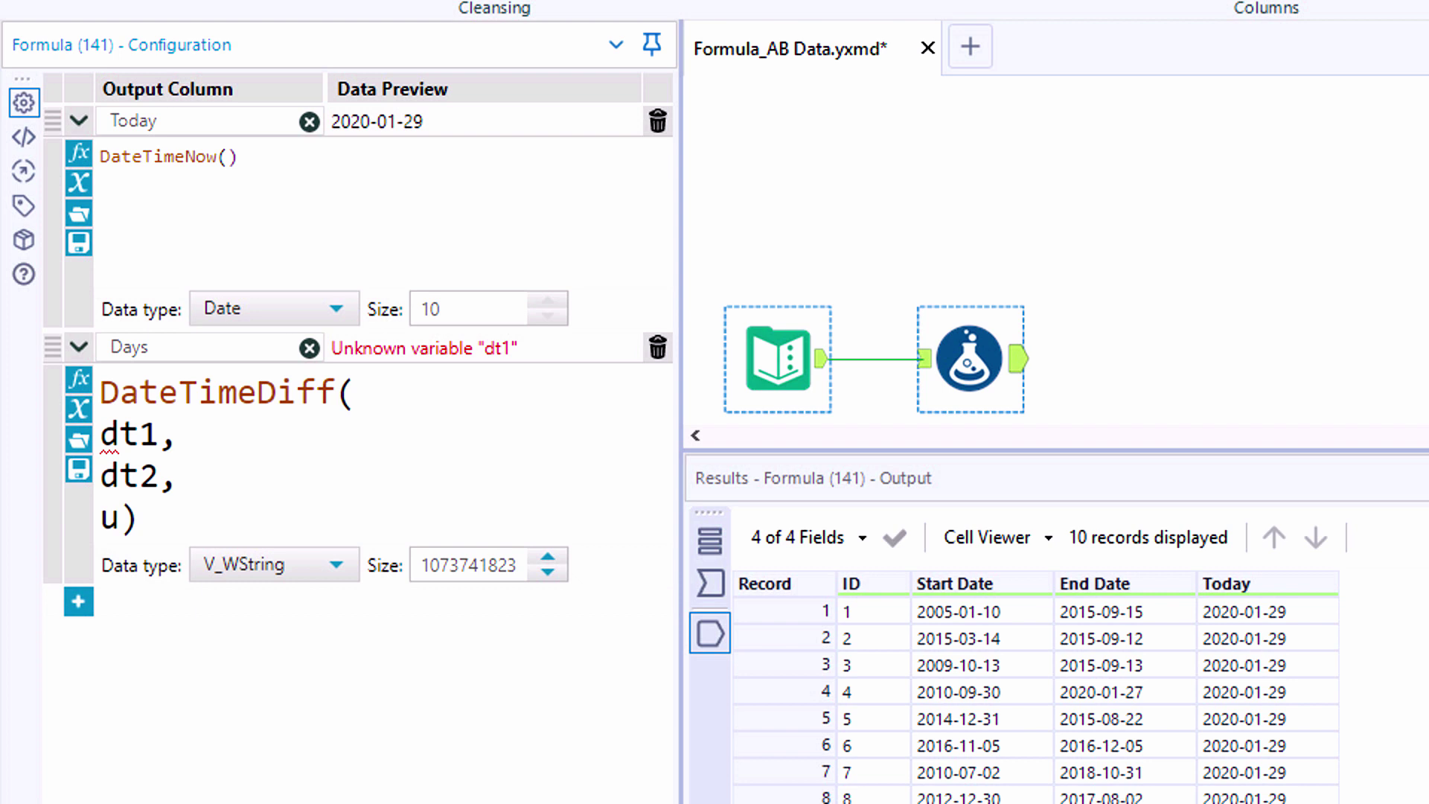
pyautogui.write('//en')
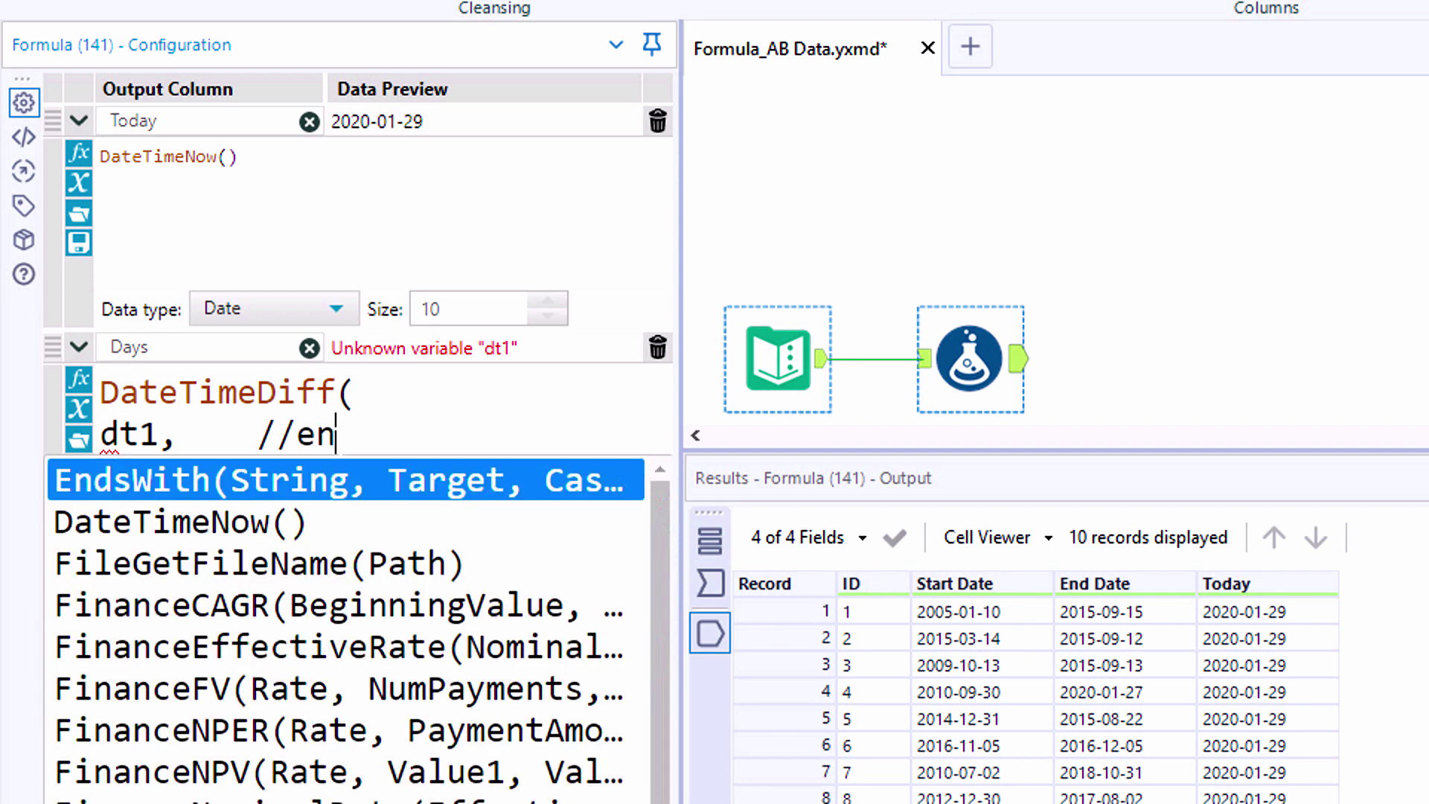
pyautogui.write('ding date')
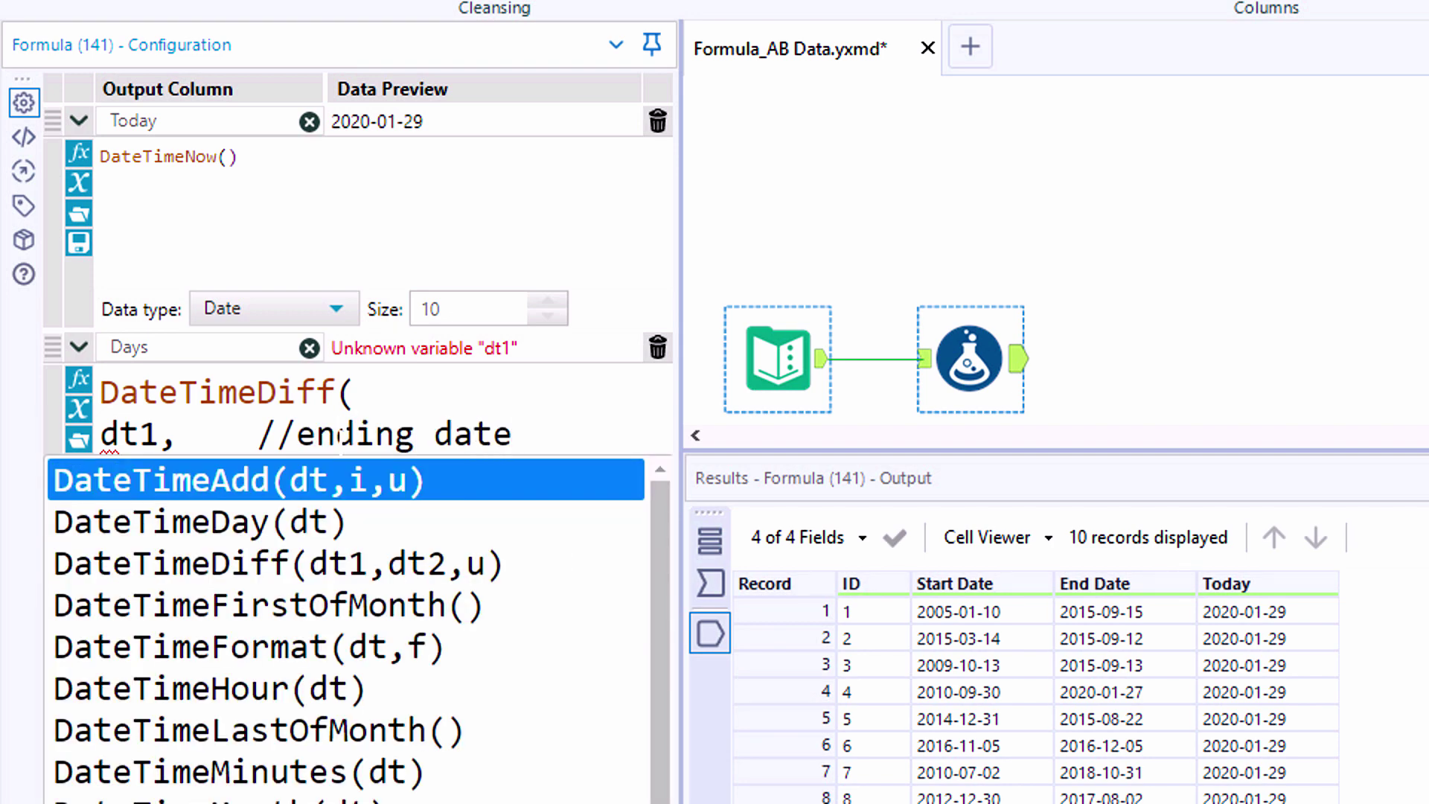
pyautogui.click(296, 434)
# - Add the comment //start date after the dt2 argument and //units after the closing u) line
pyautogui.click(179, 475)
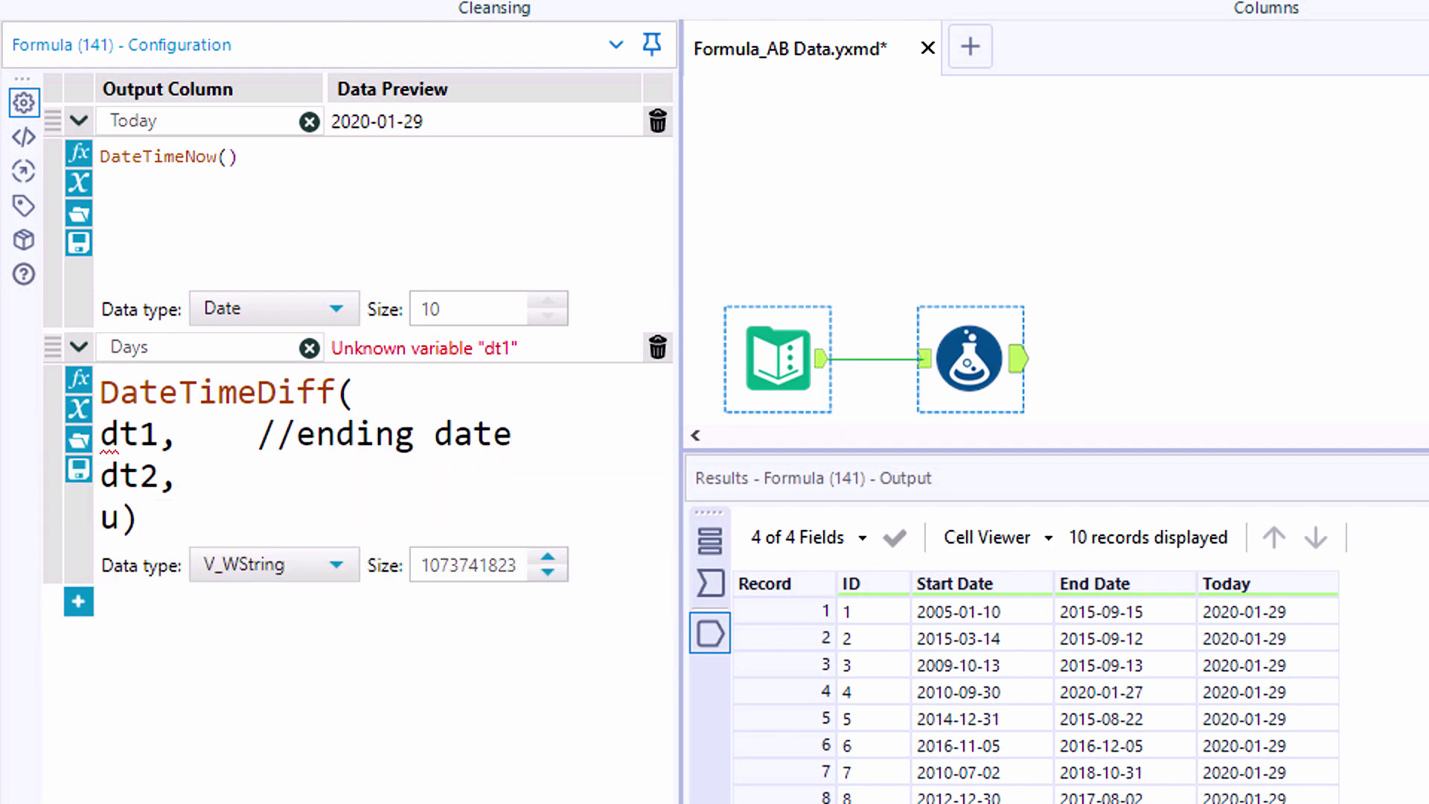
pyautogui.write('//star')
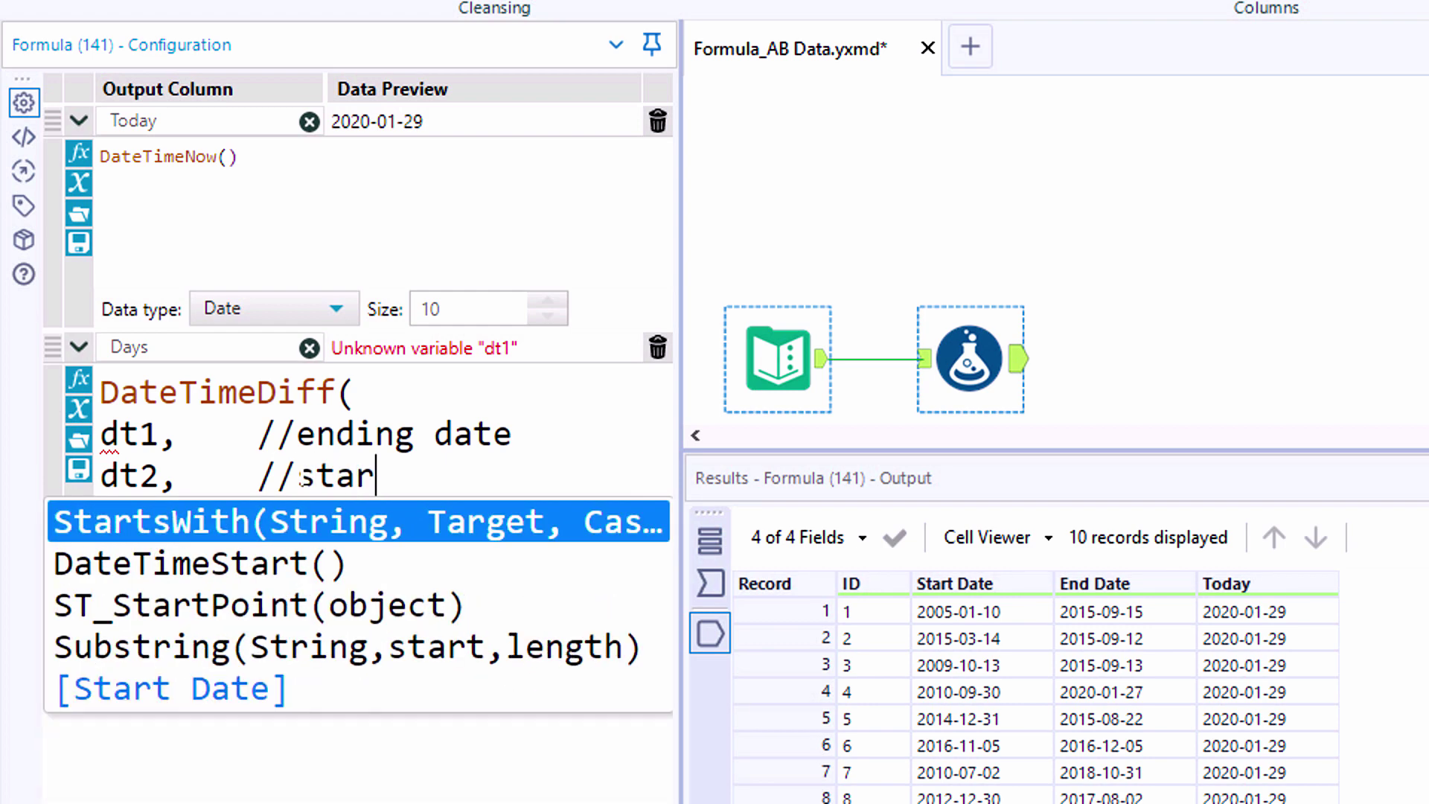
pyautogui.write('t date')
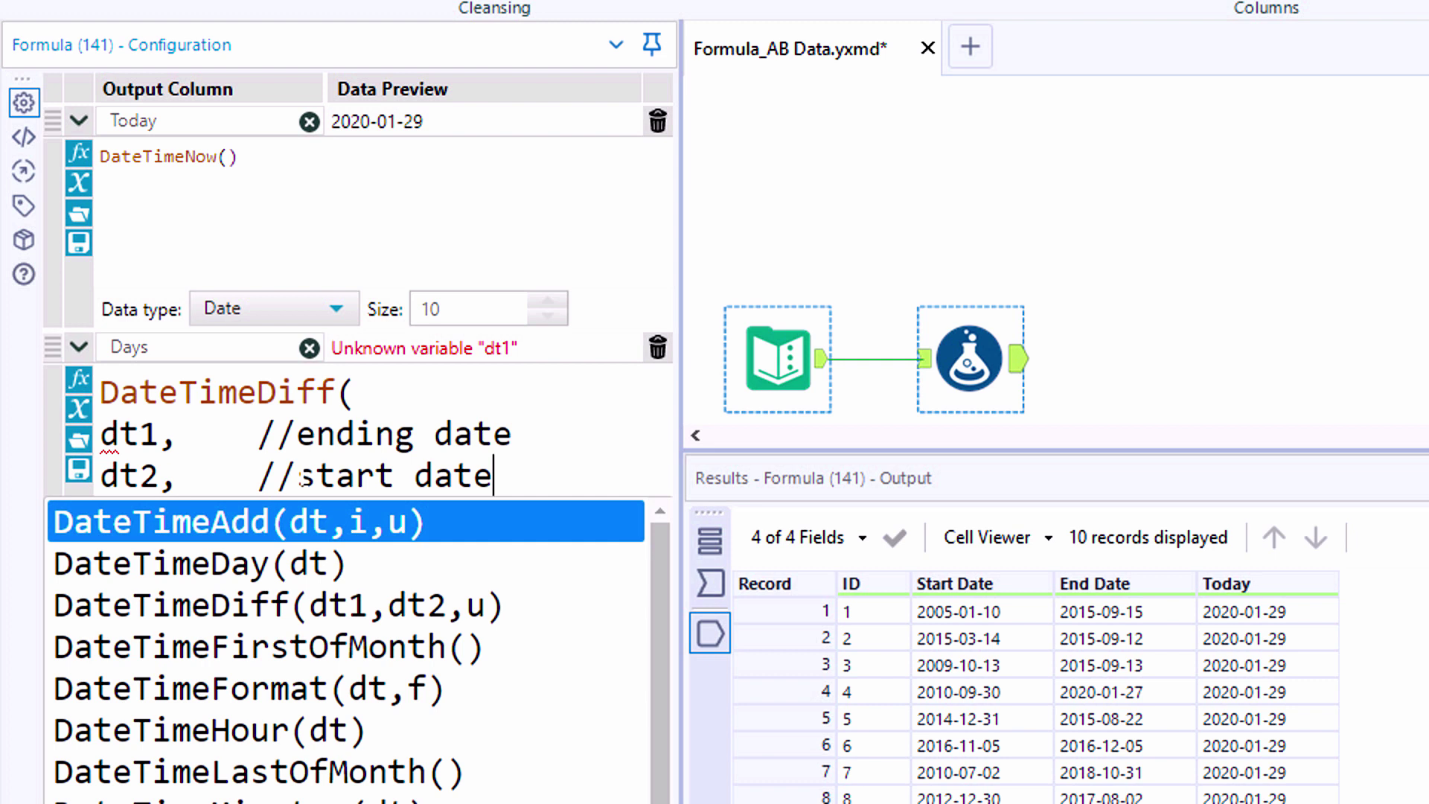
pyautogui.press('Return')
pyautogui.write('u)')
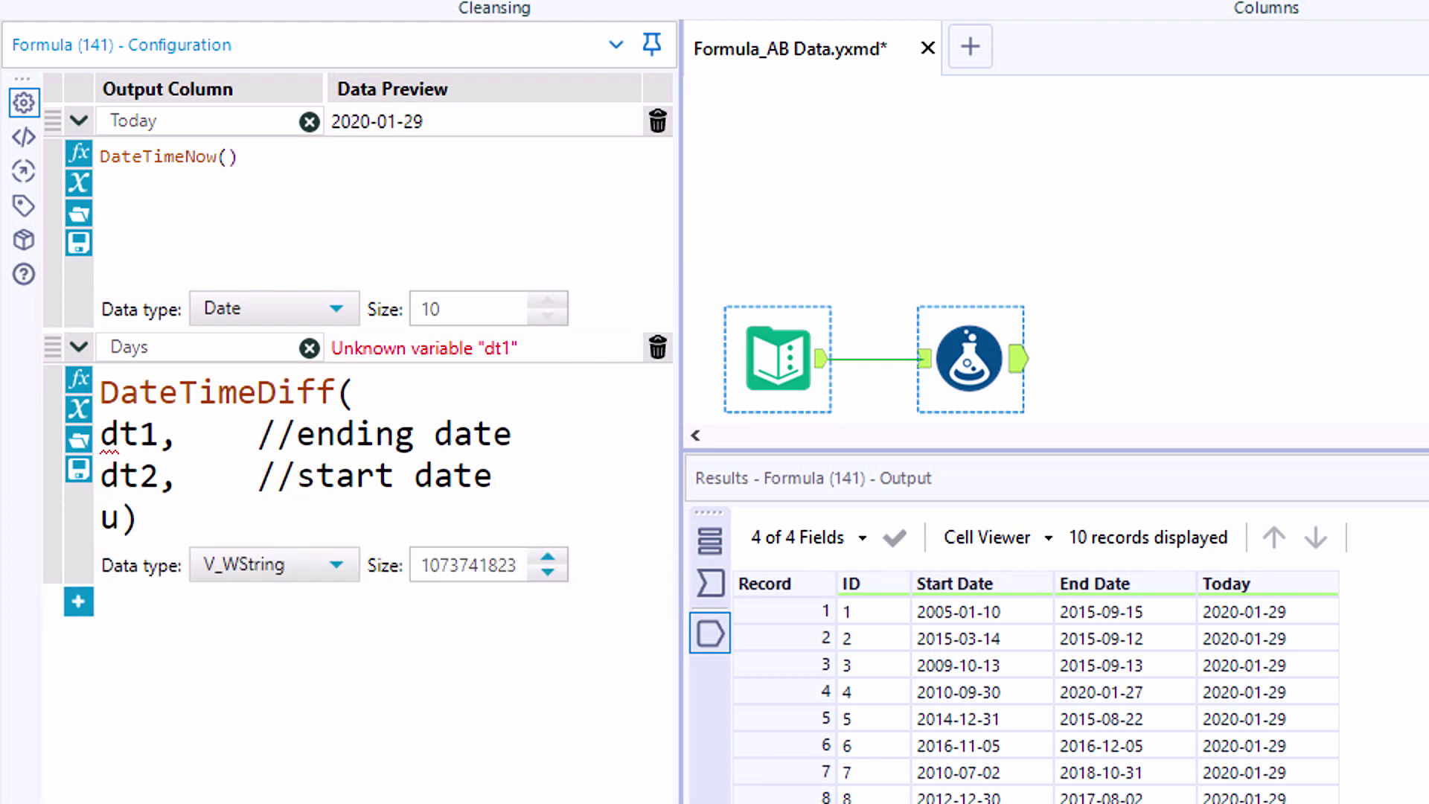
pyautogui.press('BackSpace')
pyautogui.press('BackSpace')
pyautogui.write('//units')
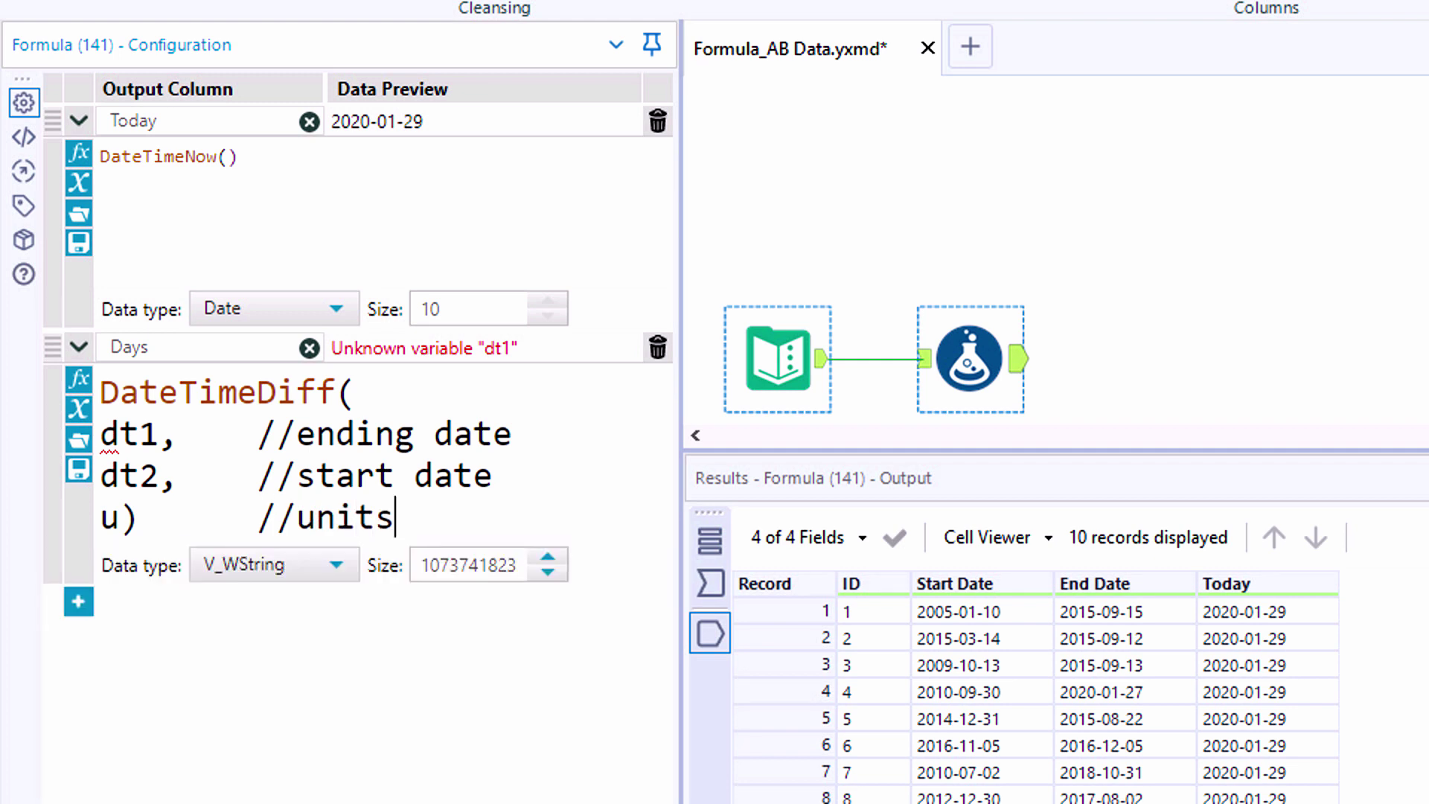
# - Replace the dt1 argument in the DateTimeDiff expression with the existing End Date column
pyautogui.doubleClick(143, 437)
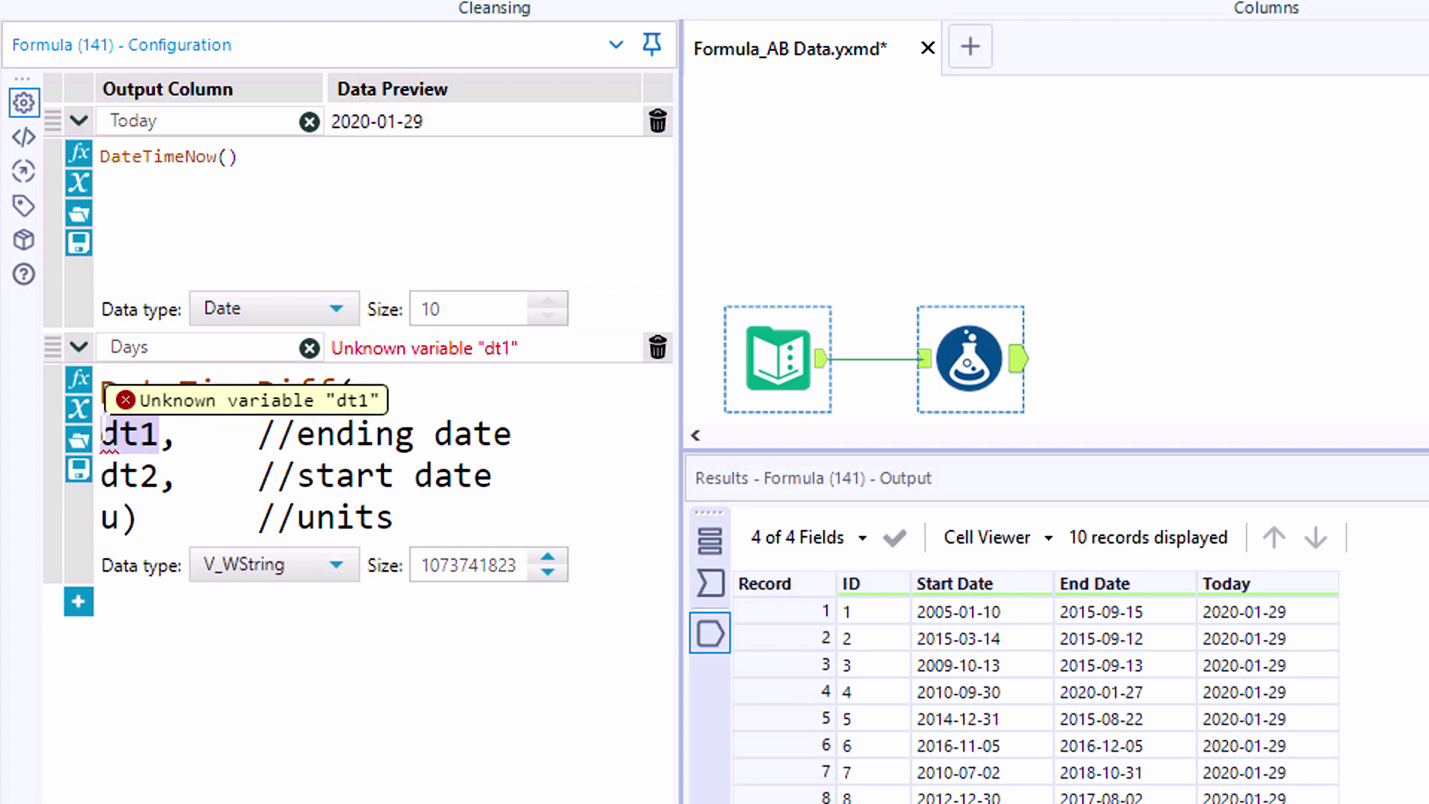
pyautogui.click(88, 413)
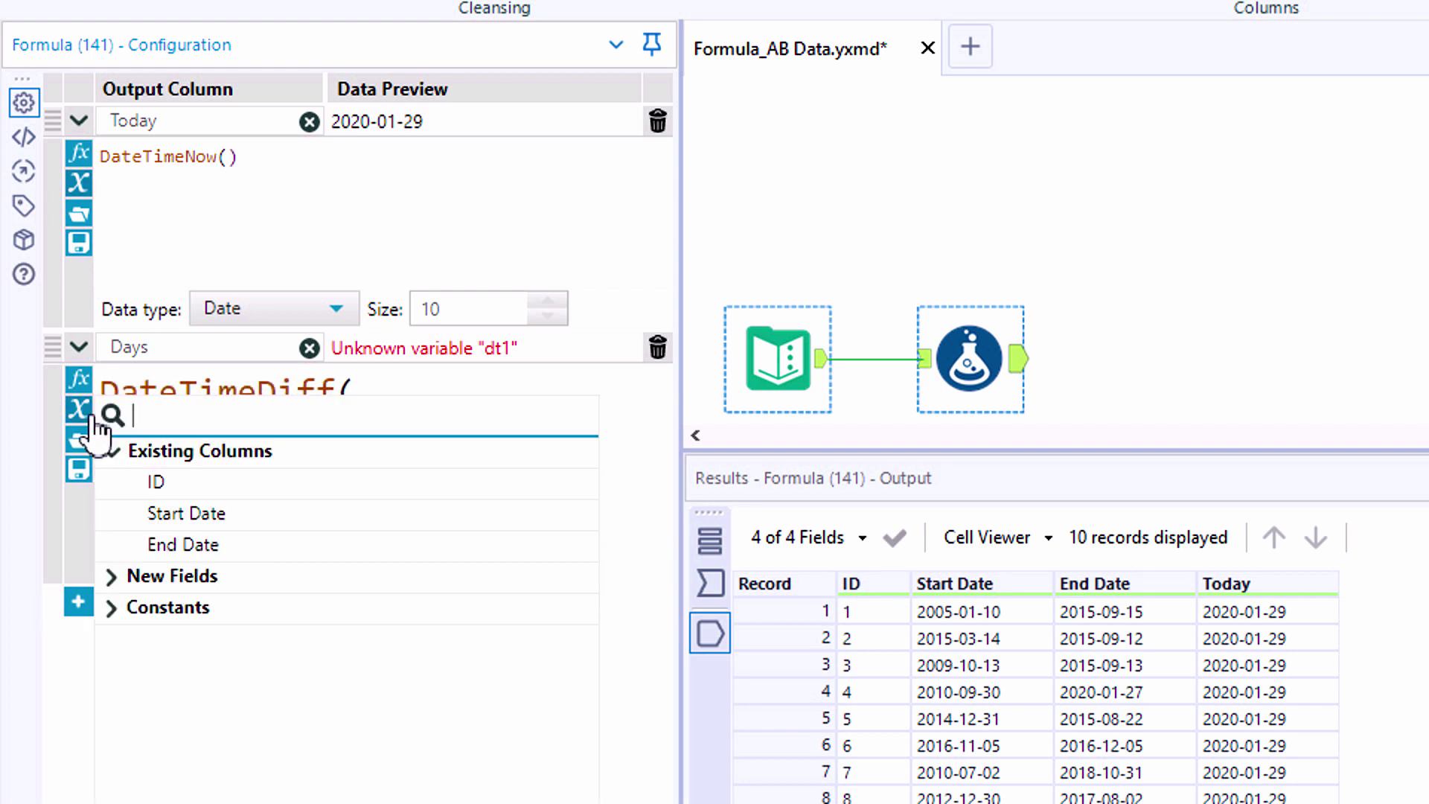
pyautogui.click(227, 545)
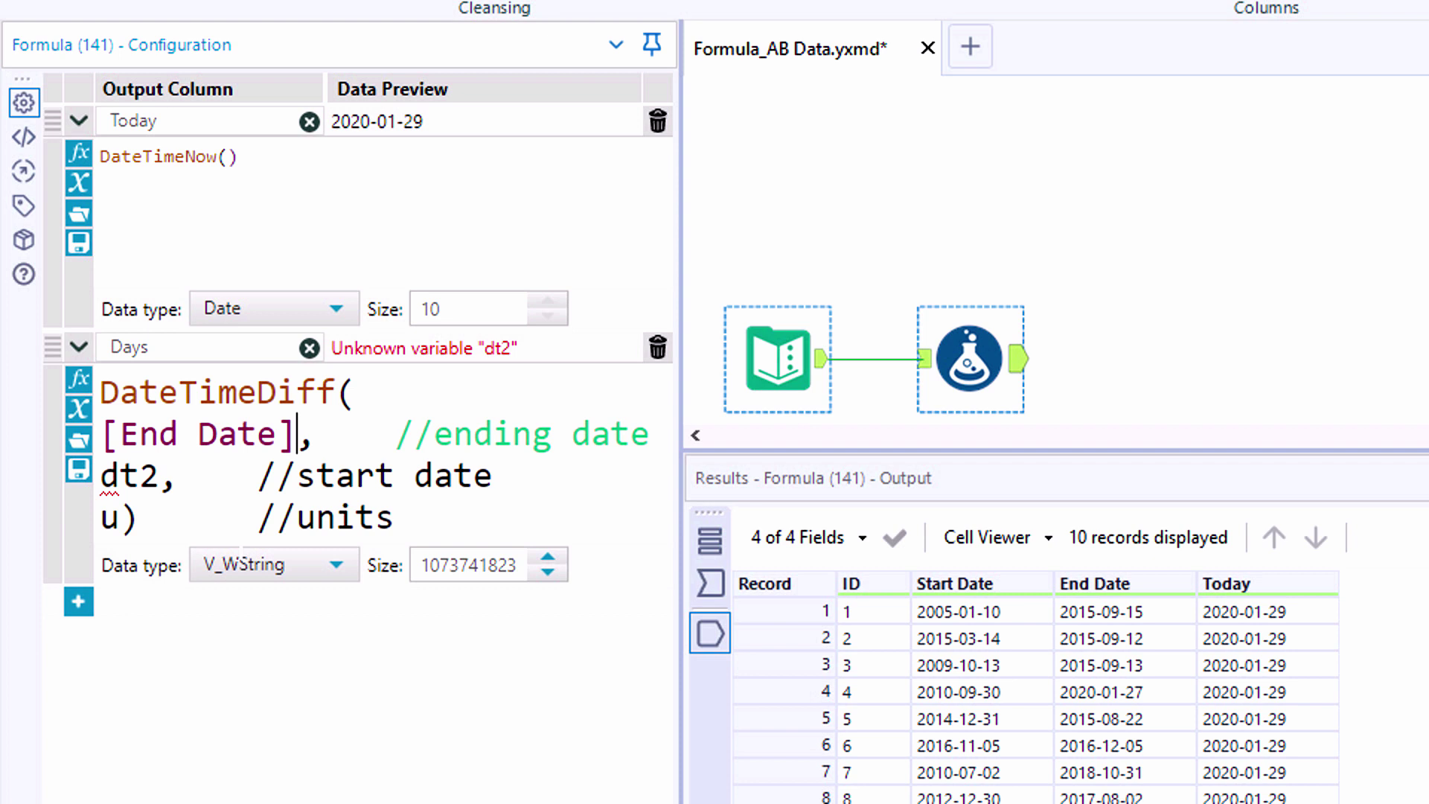
# - Replace the dt2 argument with [Start Date] and tighten the spacing so its comment fits on the same line
pyautogui.doubleClick(139, 476)
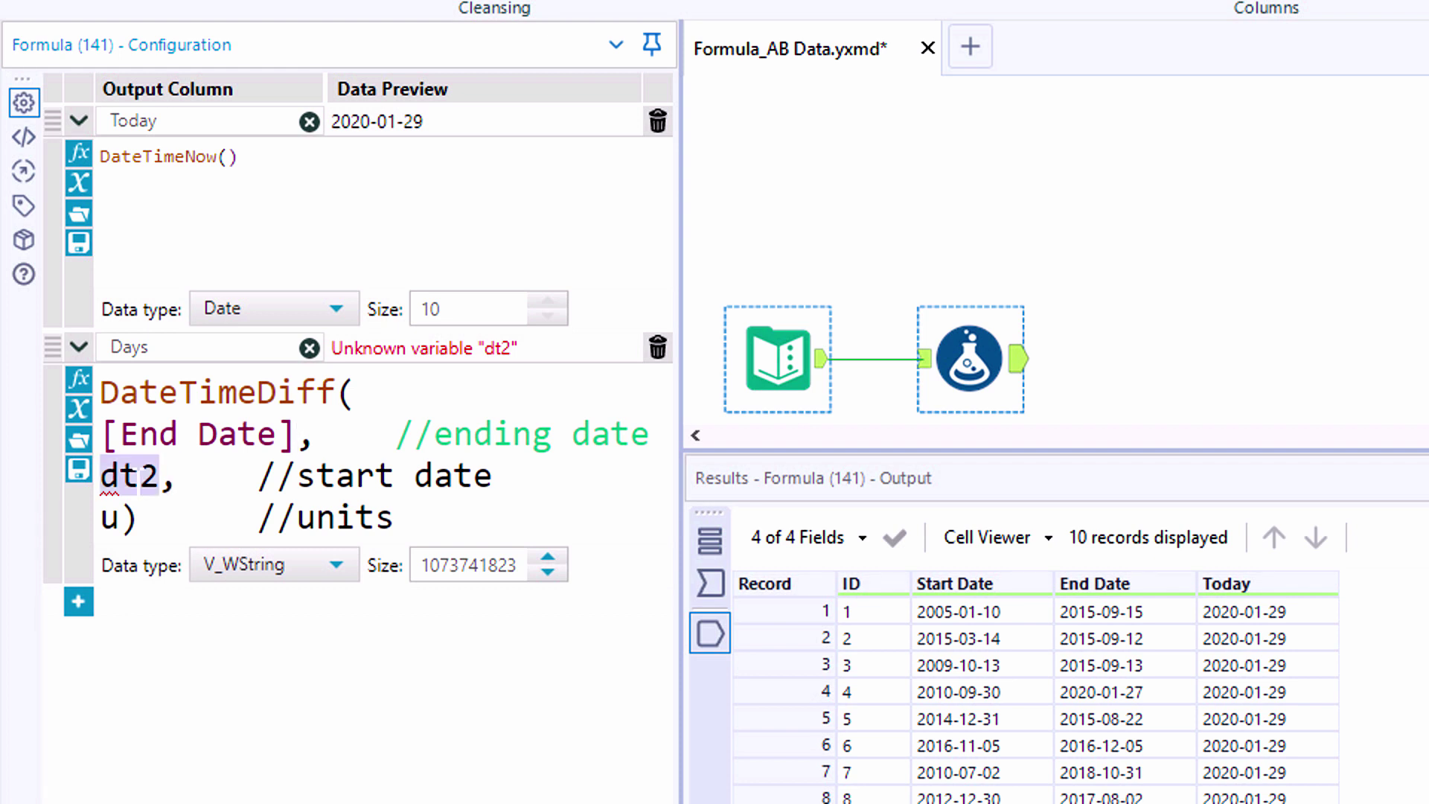
pyautogui.write('[')
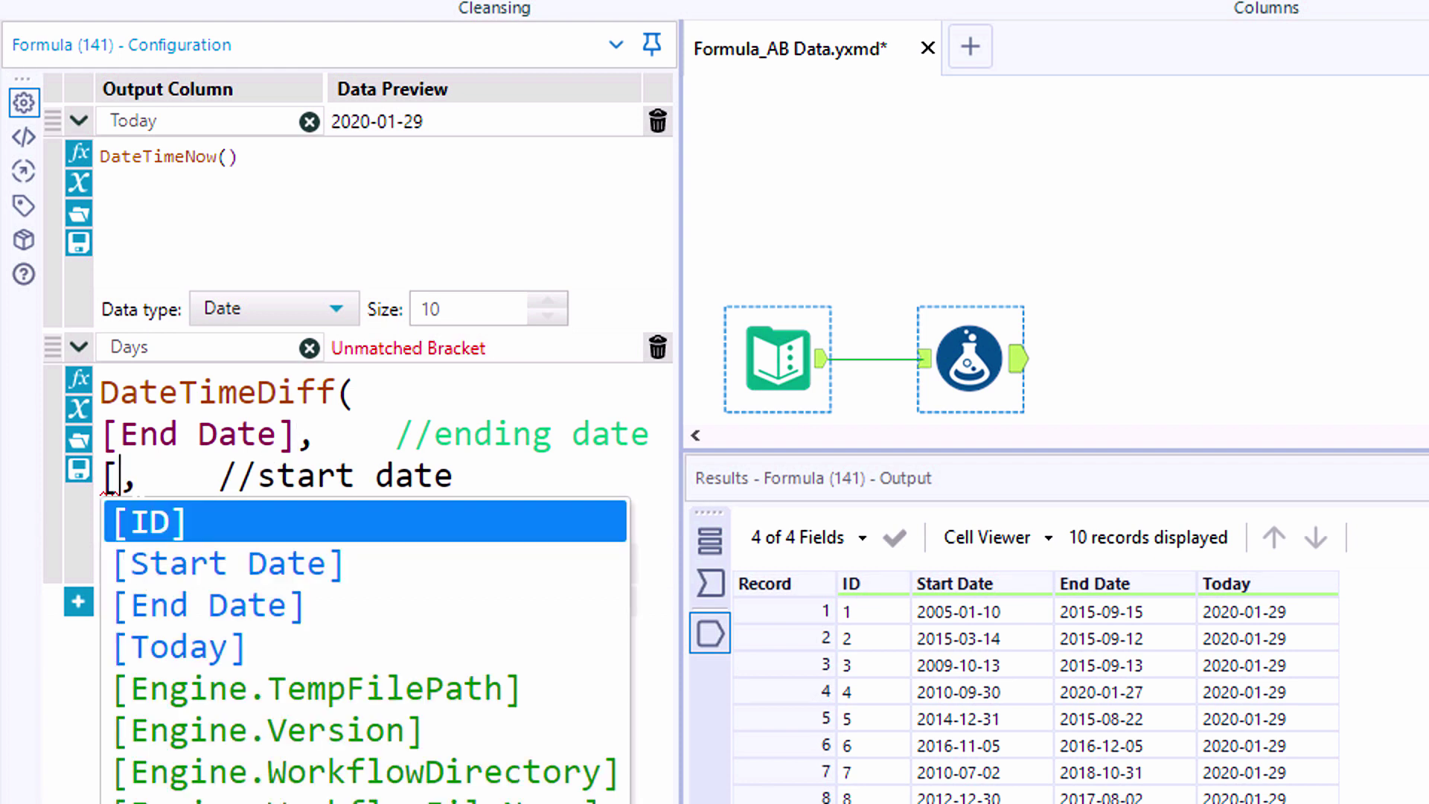
pyautogui.click(192, 563)
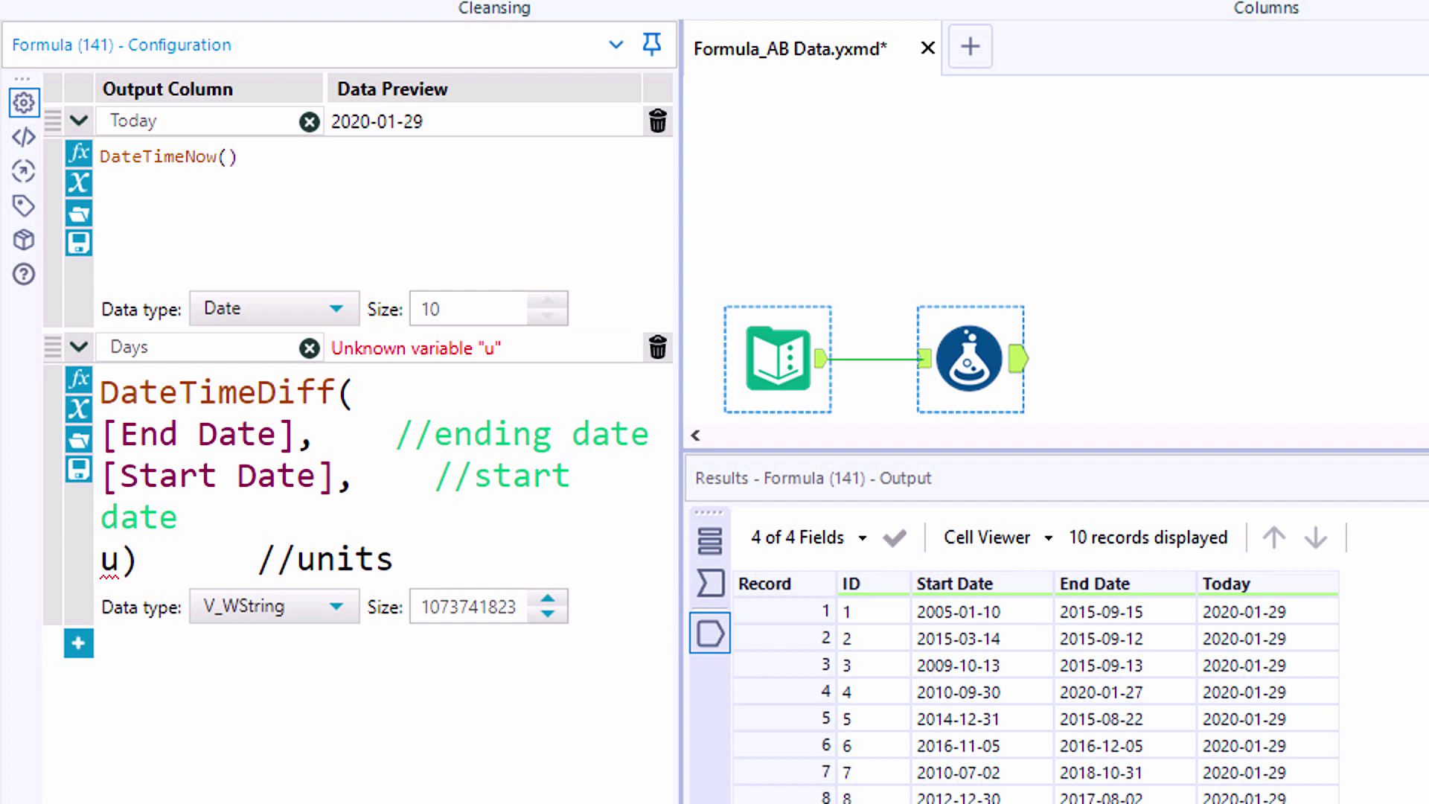
pyautogui.click(414, 476)
pyautogui.press('BackSpace')
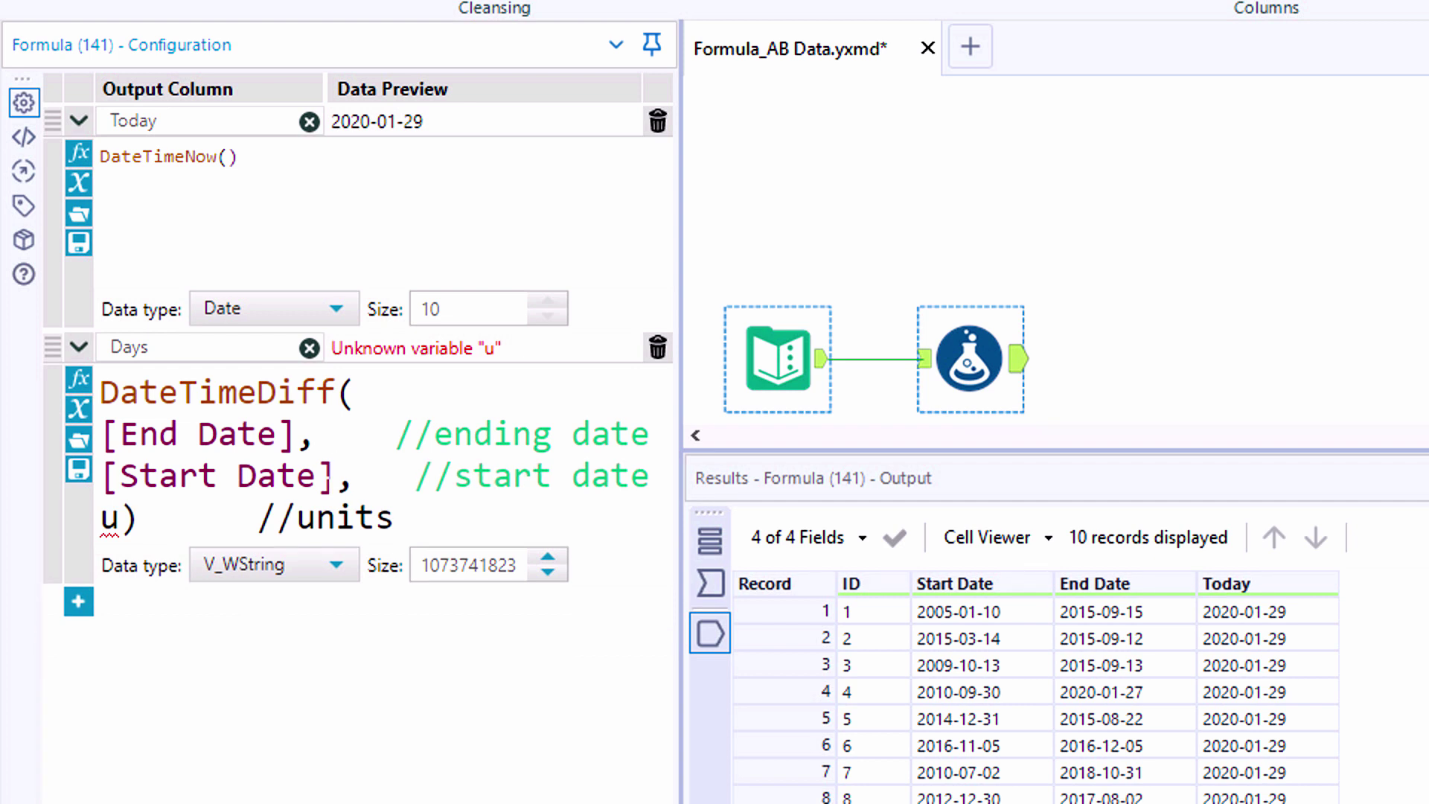
# - Replace the u argument in the DateTimeDiff expression with the unit "days" in double quotes
pyautogui.doubleClick(113, 515)
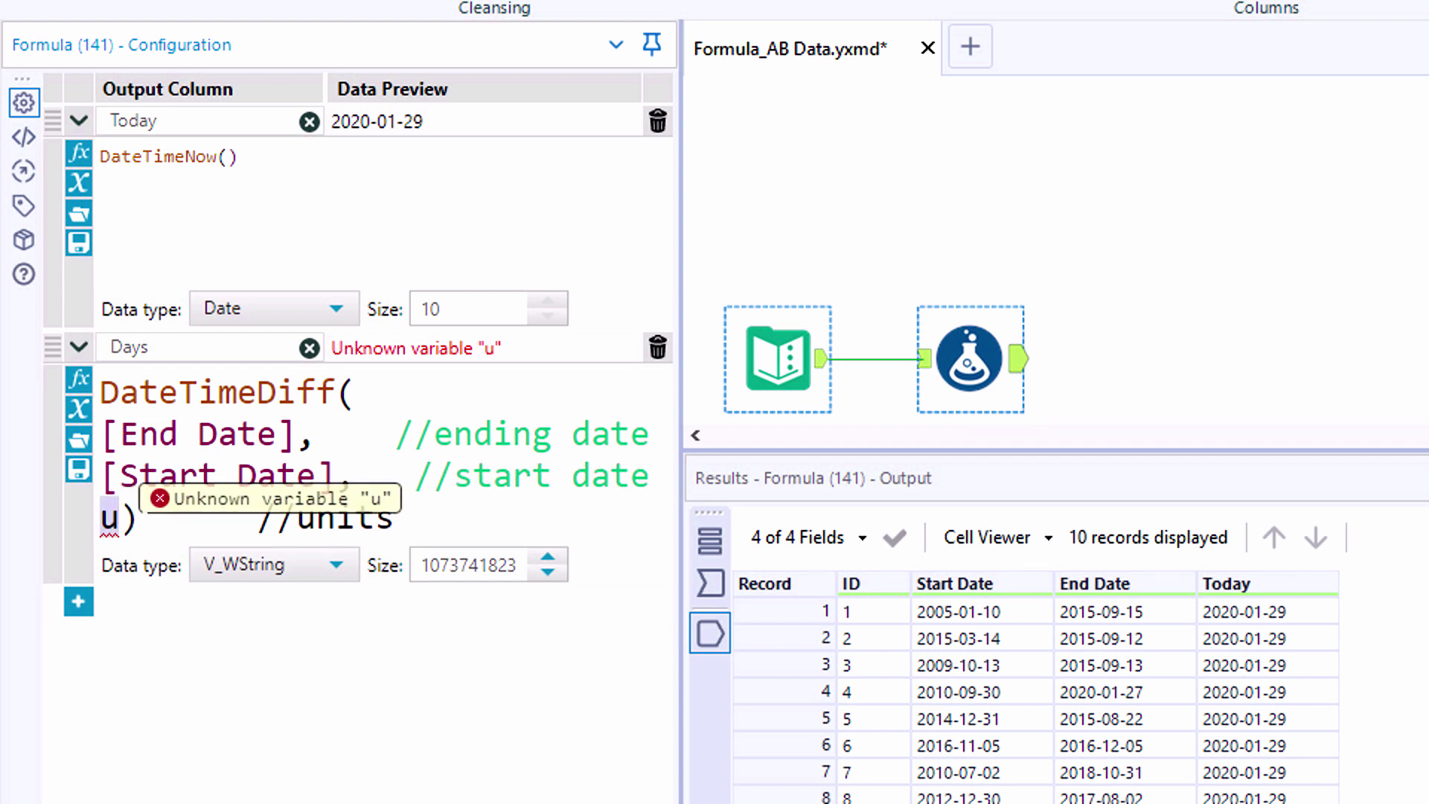
pyautogui.write('"days')
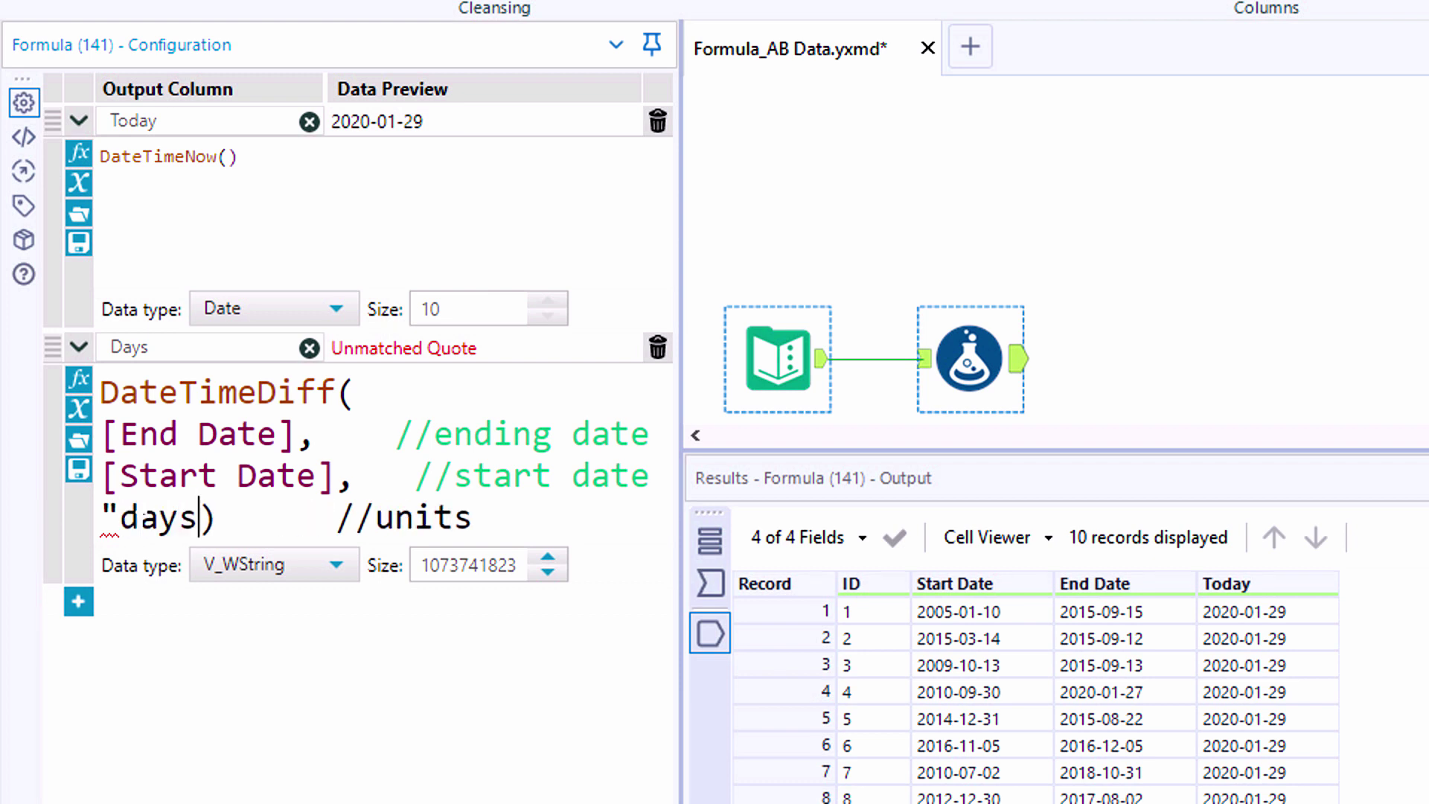
pyautogui.write('"')
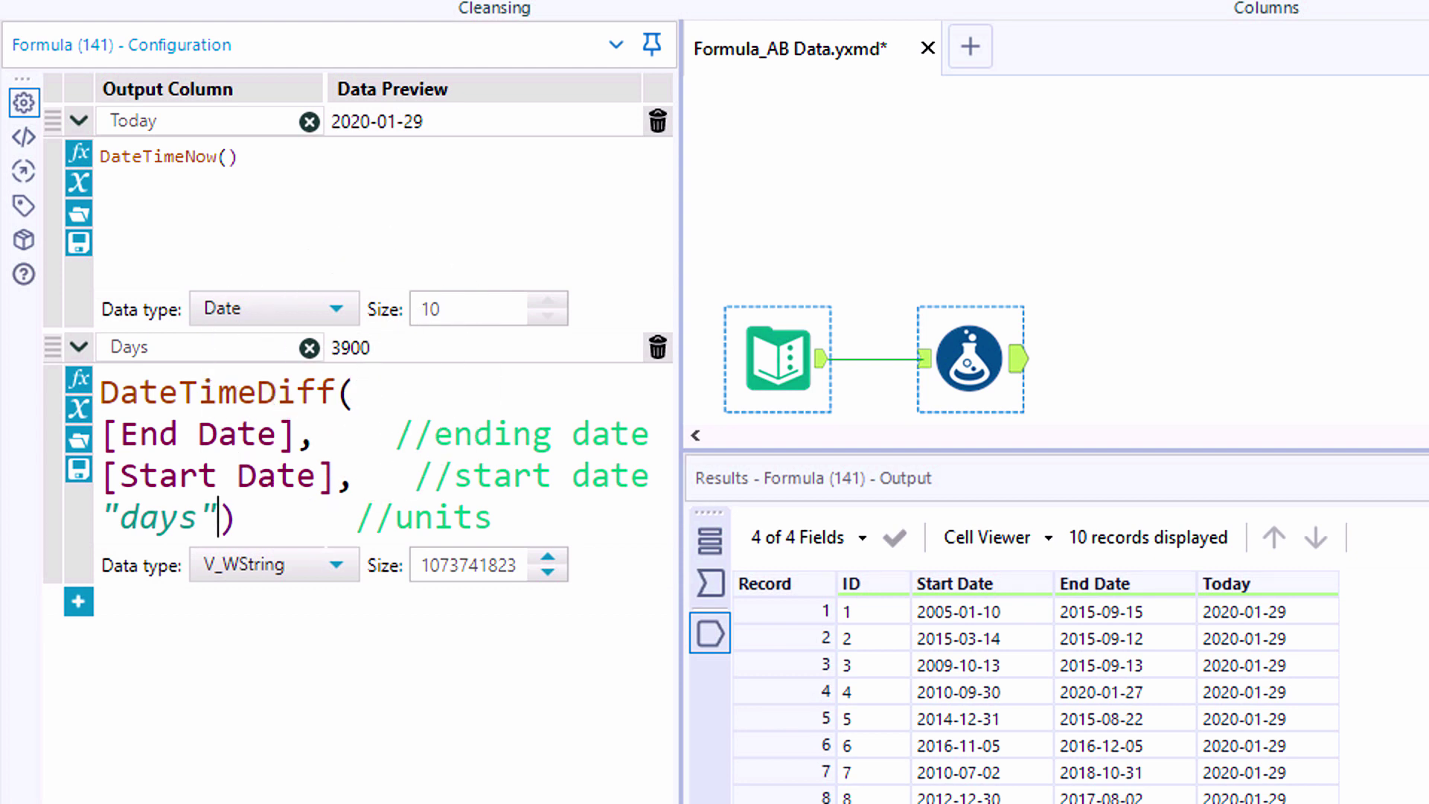
# - Set the Days column's data type to Int64 and run the workflow to show the Formula tool's output records
pyautogui.click(311, 566)
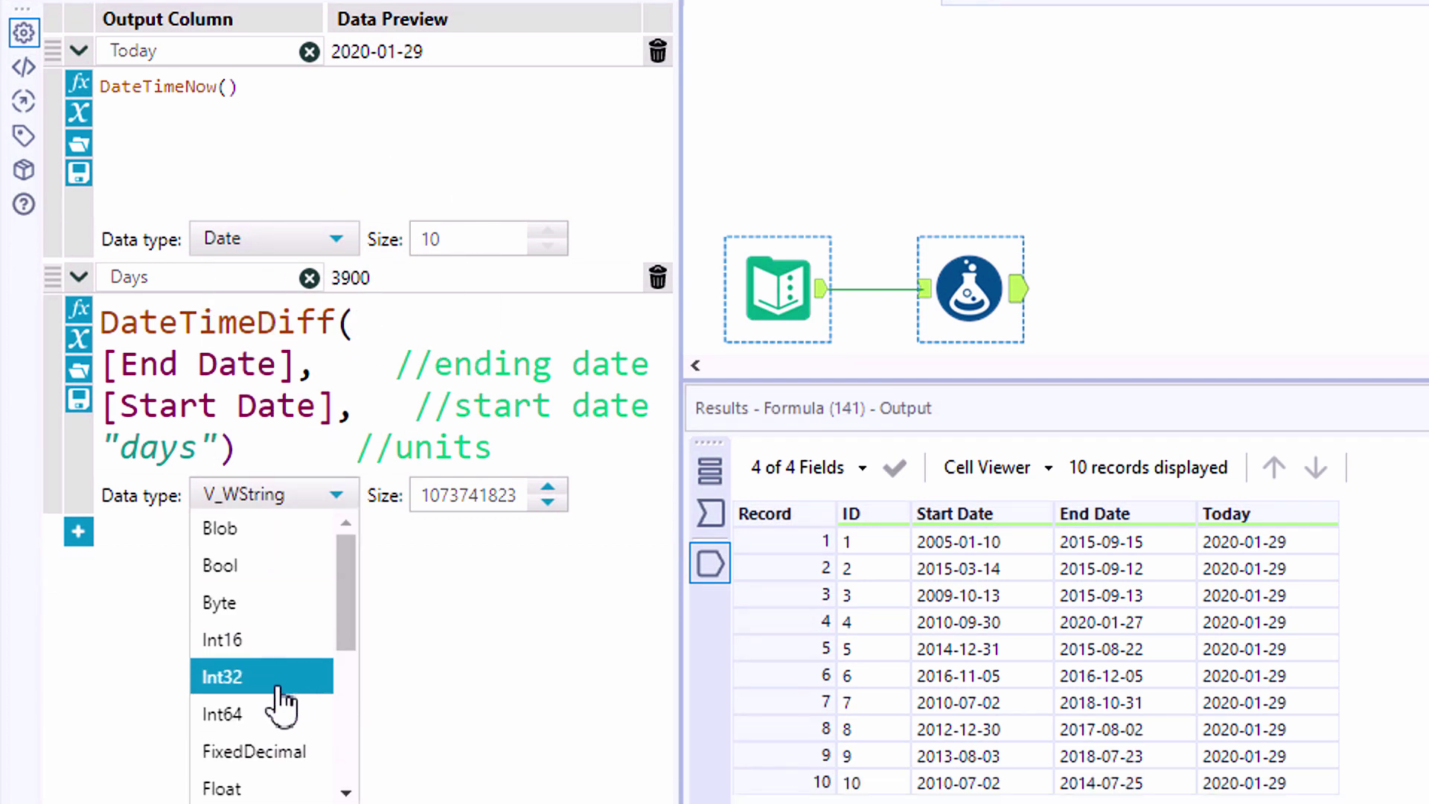
pyautogui.click(275, 784)
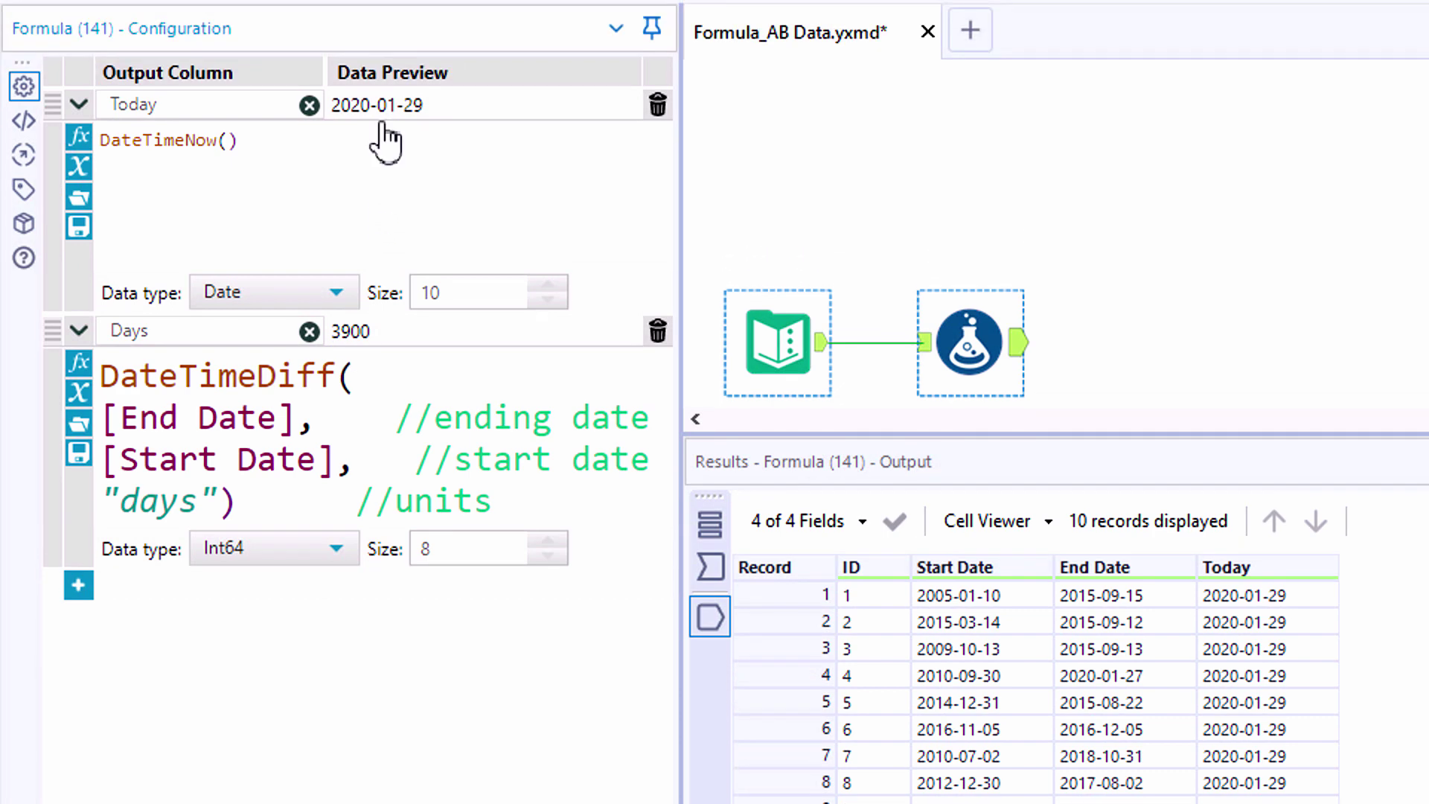
pyautogui.hotkey('ctrl', 'r')
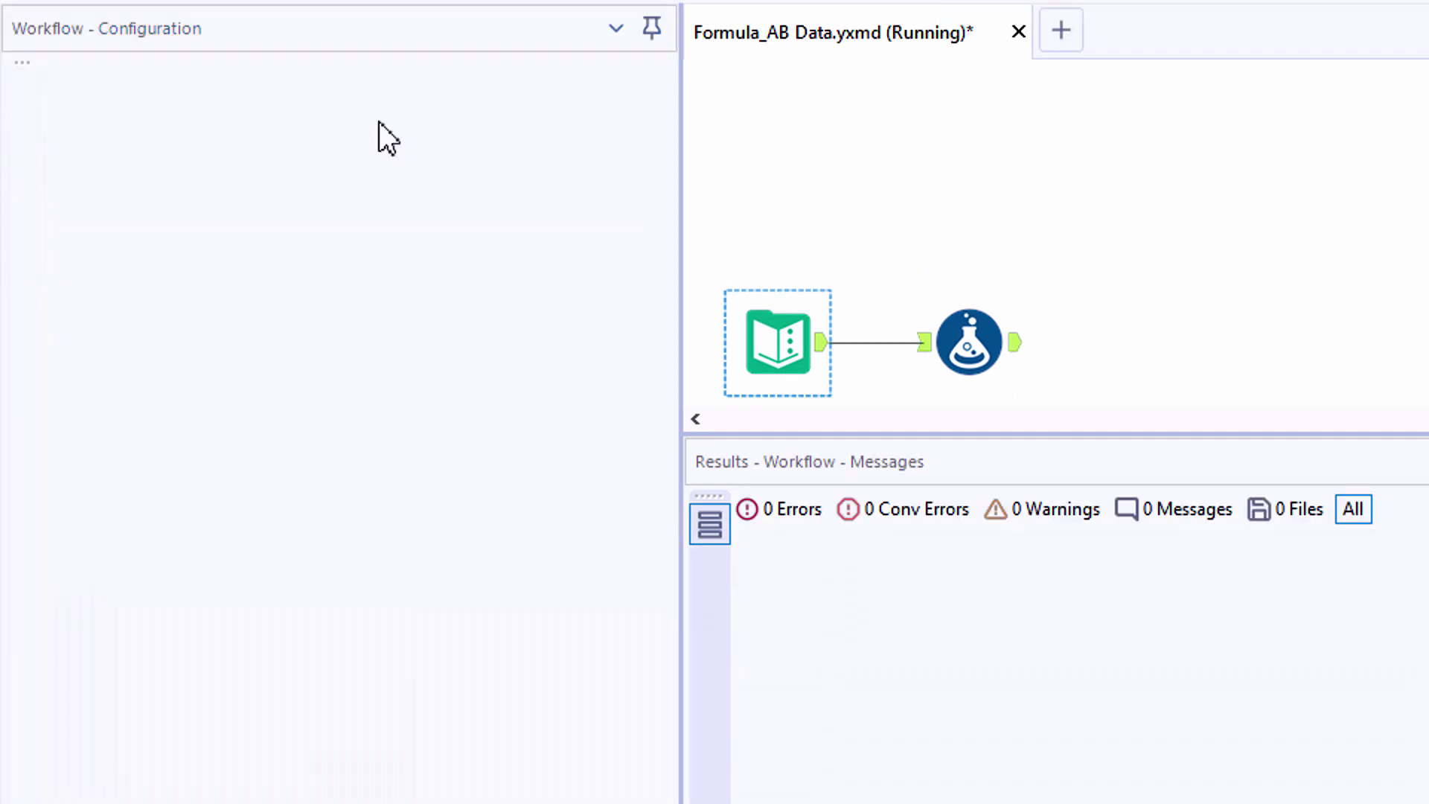
pyautogui.click(707, 612)
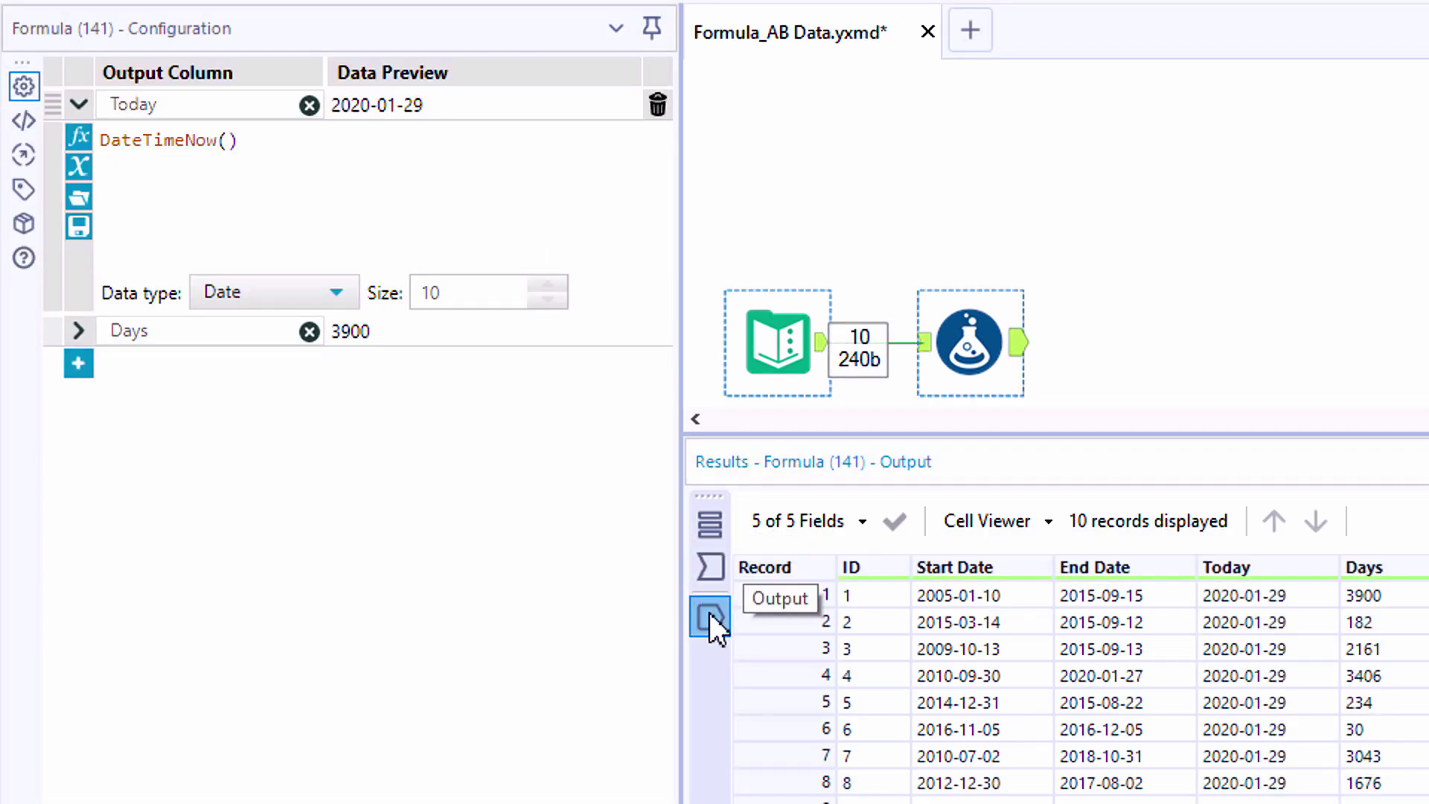
# - Replace [End Date] with [Today] as the ending date in the Days expression and rerun the workflow
pyautogui.click(78, 330)
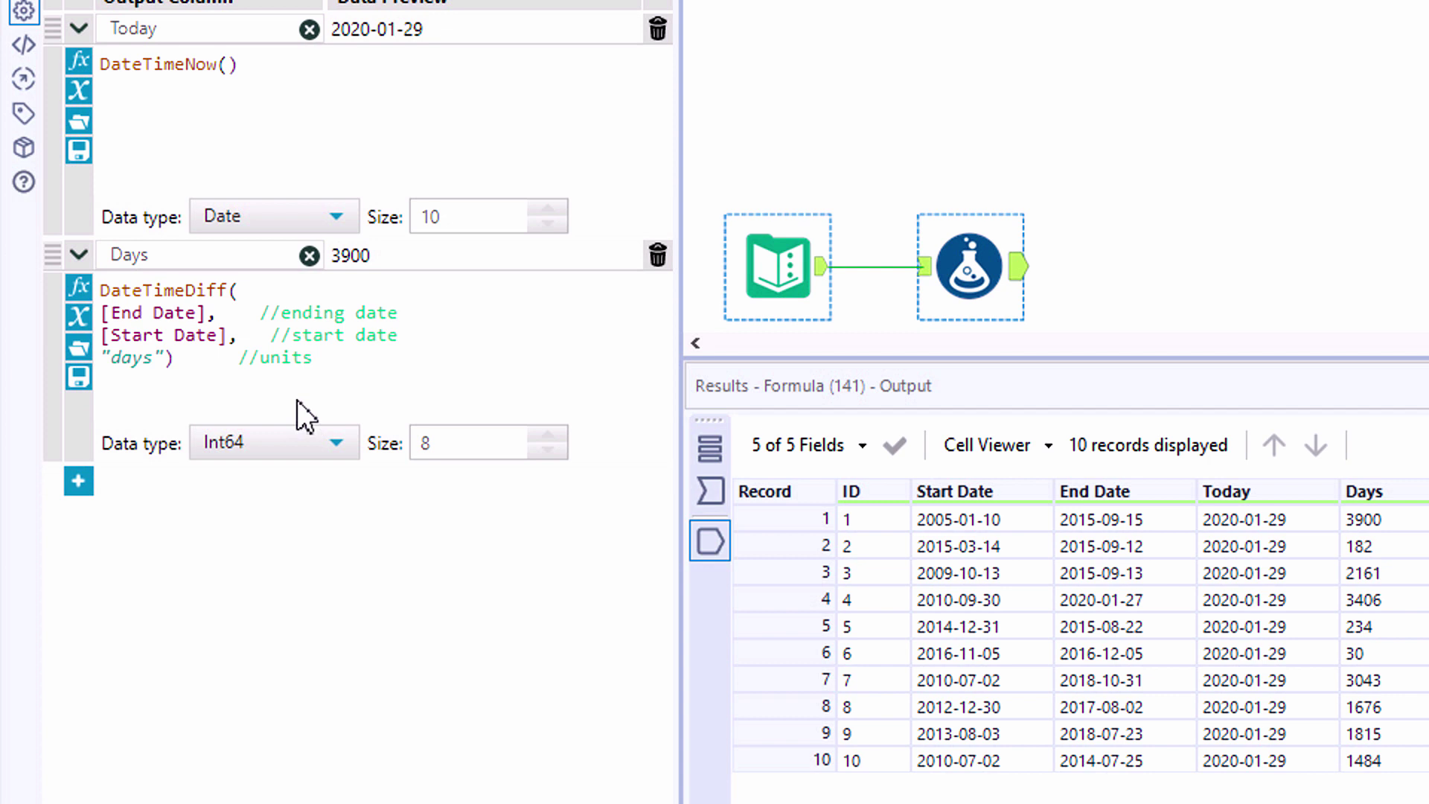
pyautogui.scroll(4, 296, 399)
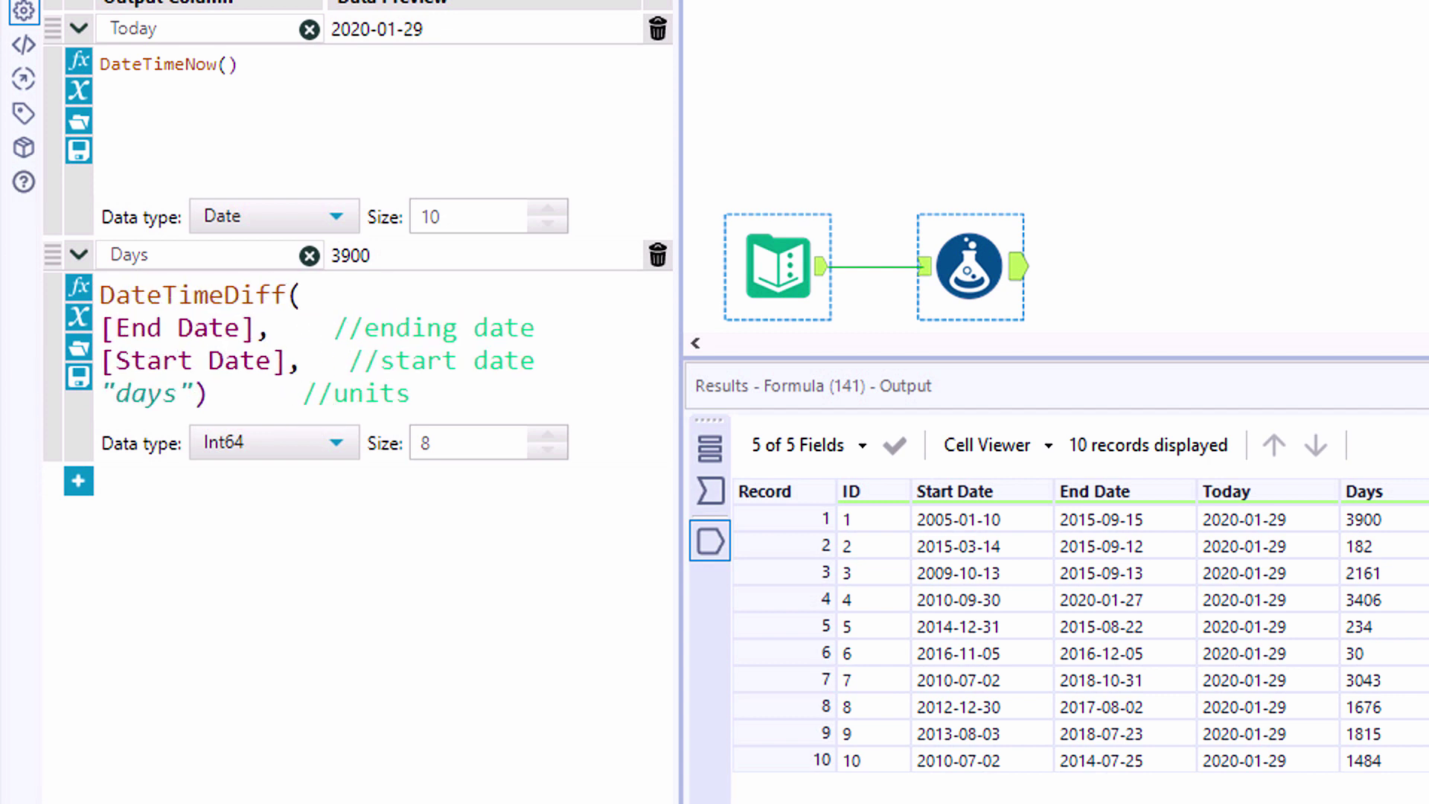
pyautogui.moveTo(257, 327); pyautogui.dragTo(107, 327)
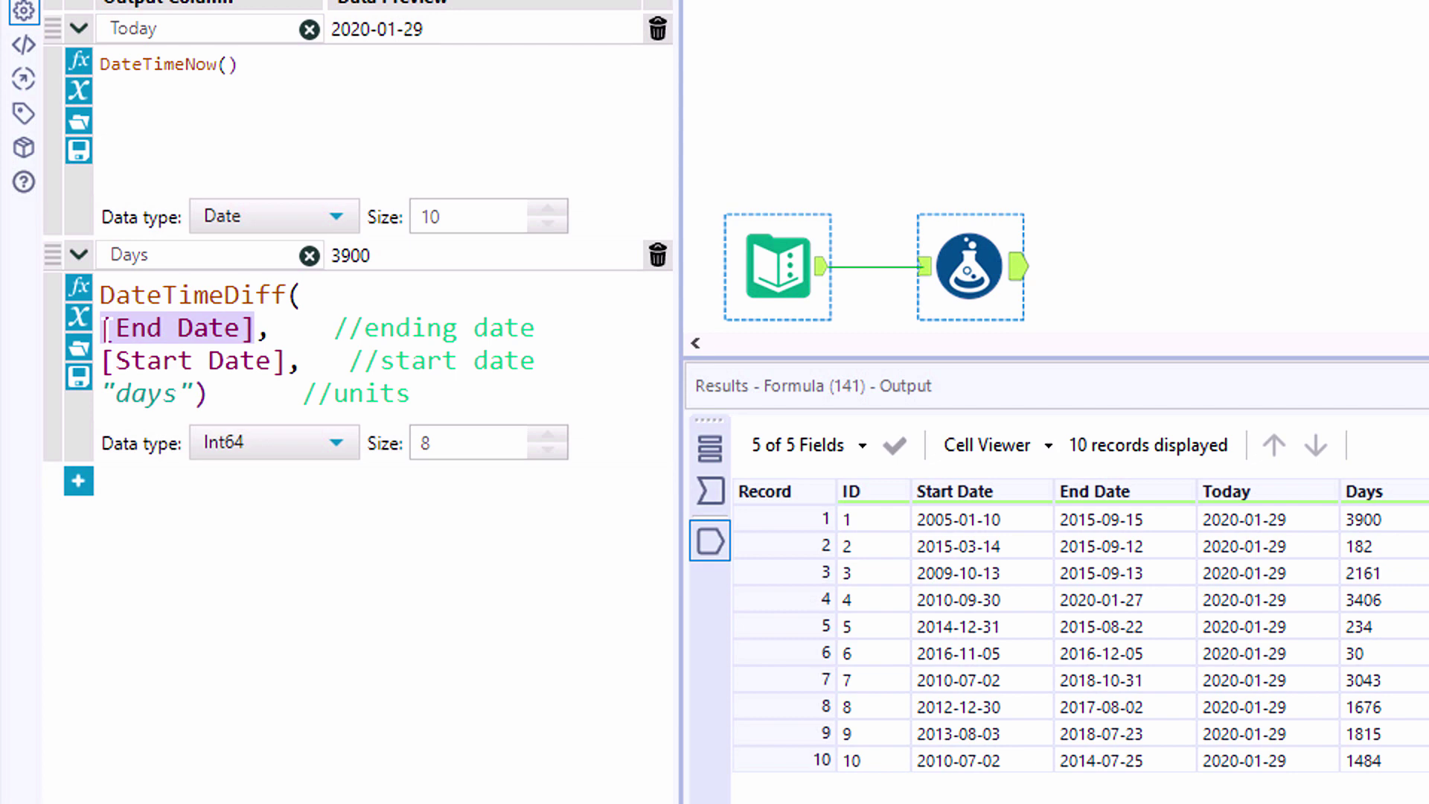
pyautogui.write('[')
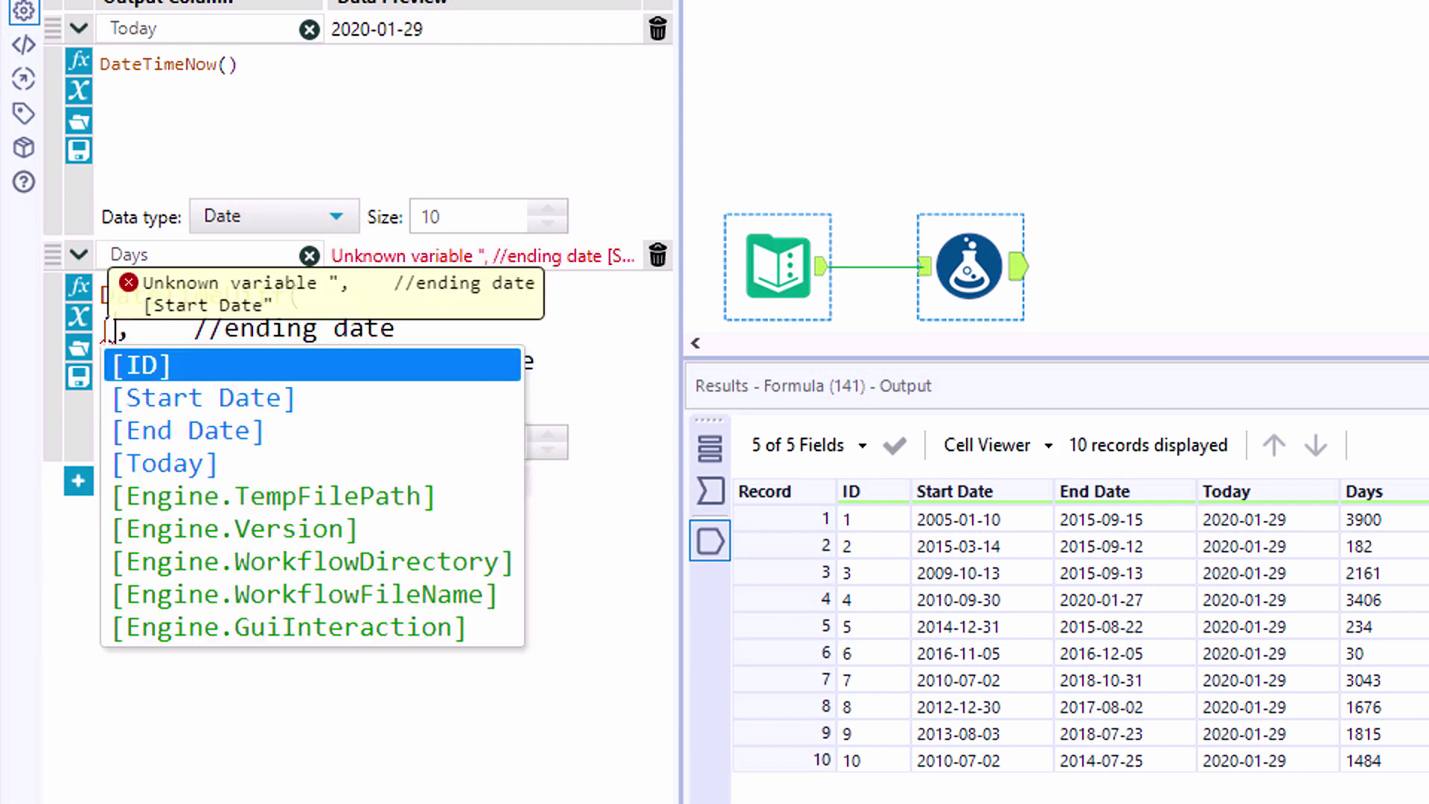
pyautogui.click(152, 463)
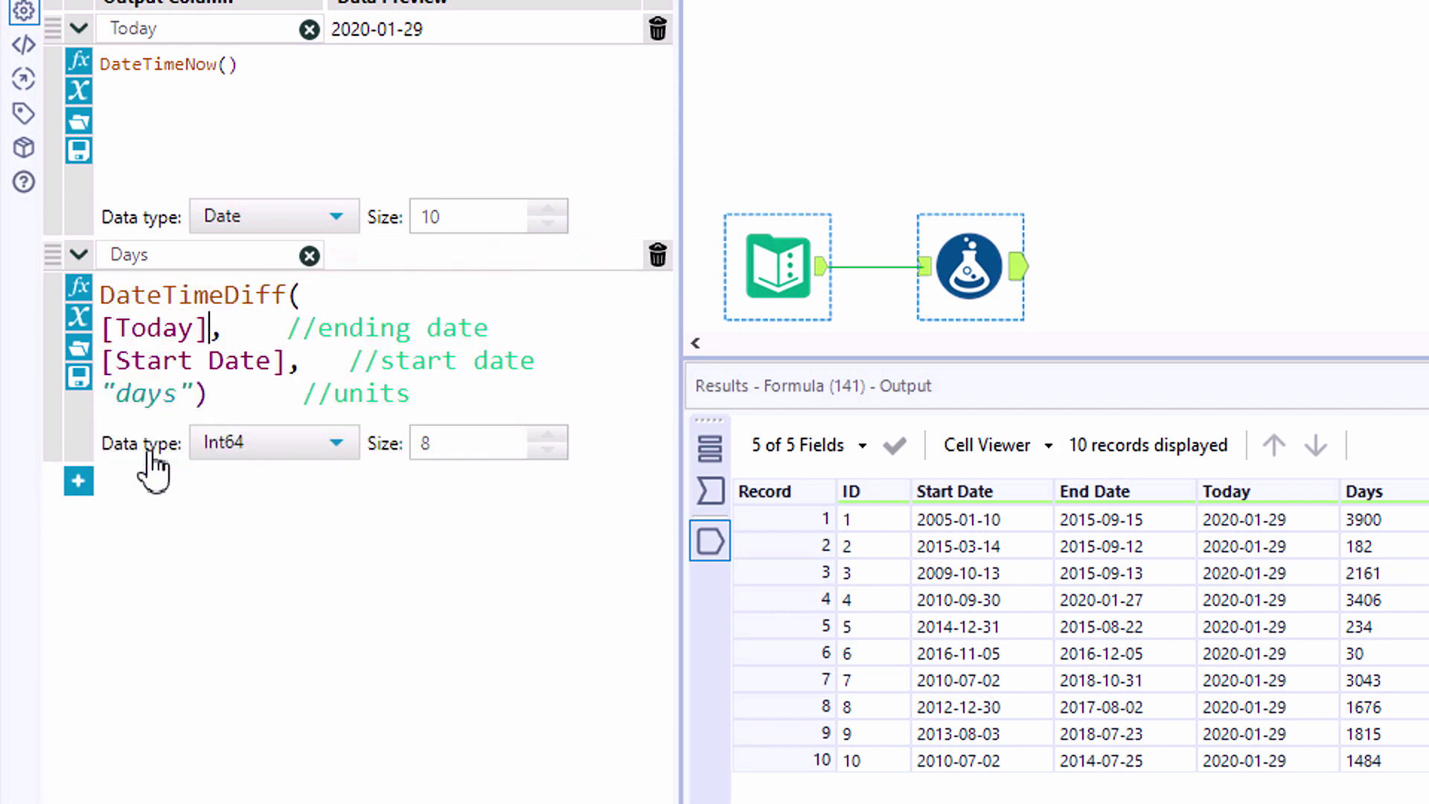
pyautogui.hotkey('ctrl', 'r')
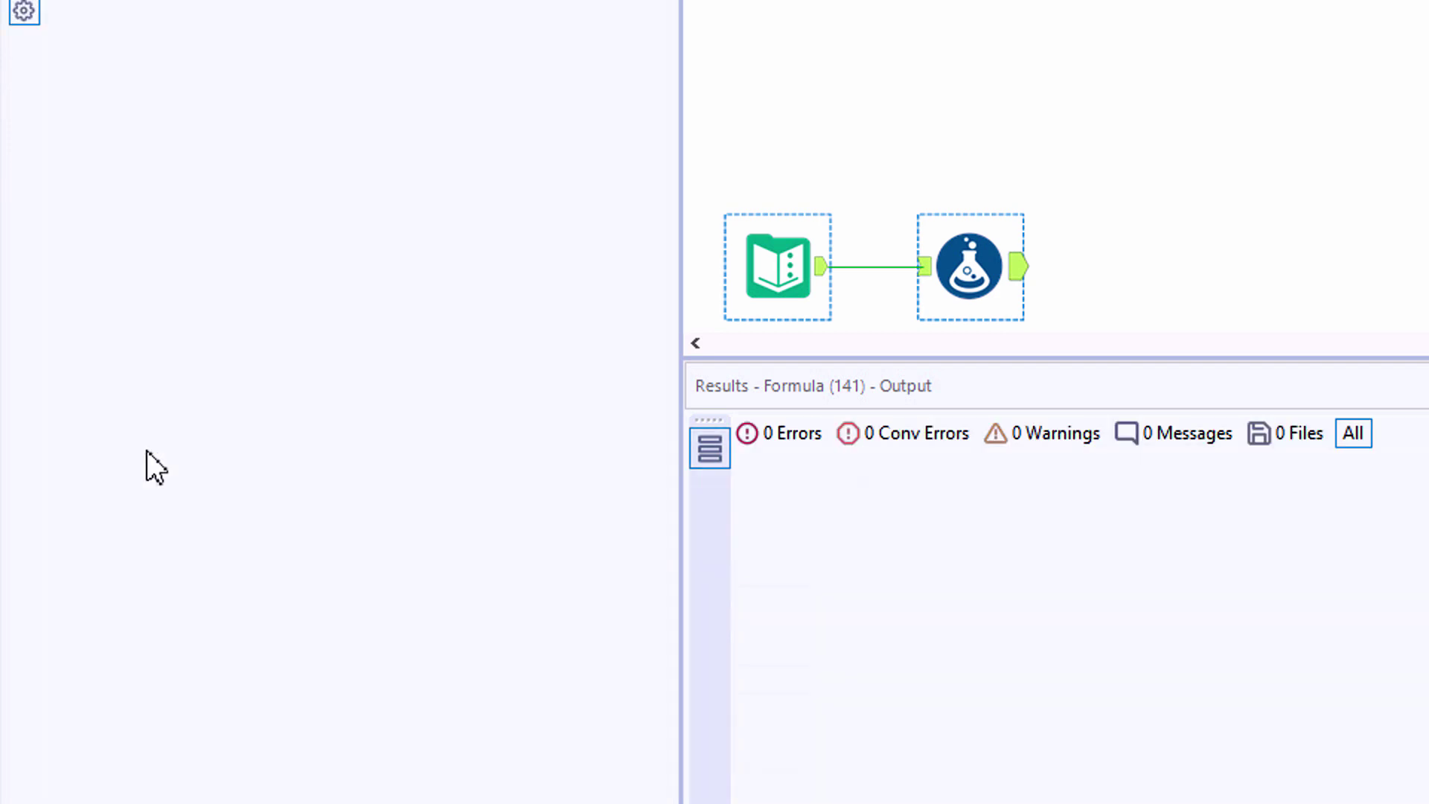
# - Display the Formula tool's output records and delete its Today output column, with the Days expression expanded
pyautogui.click(962, 292)
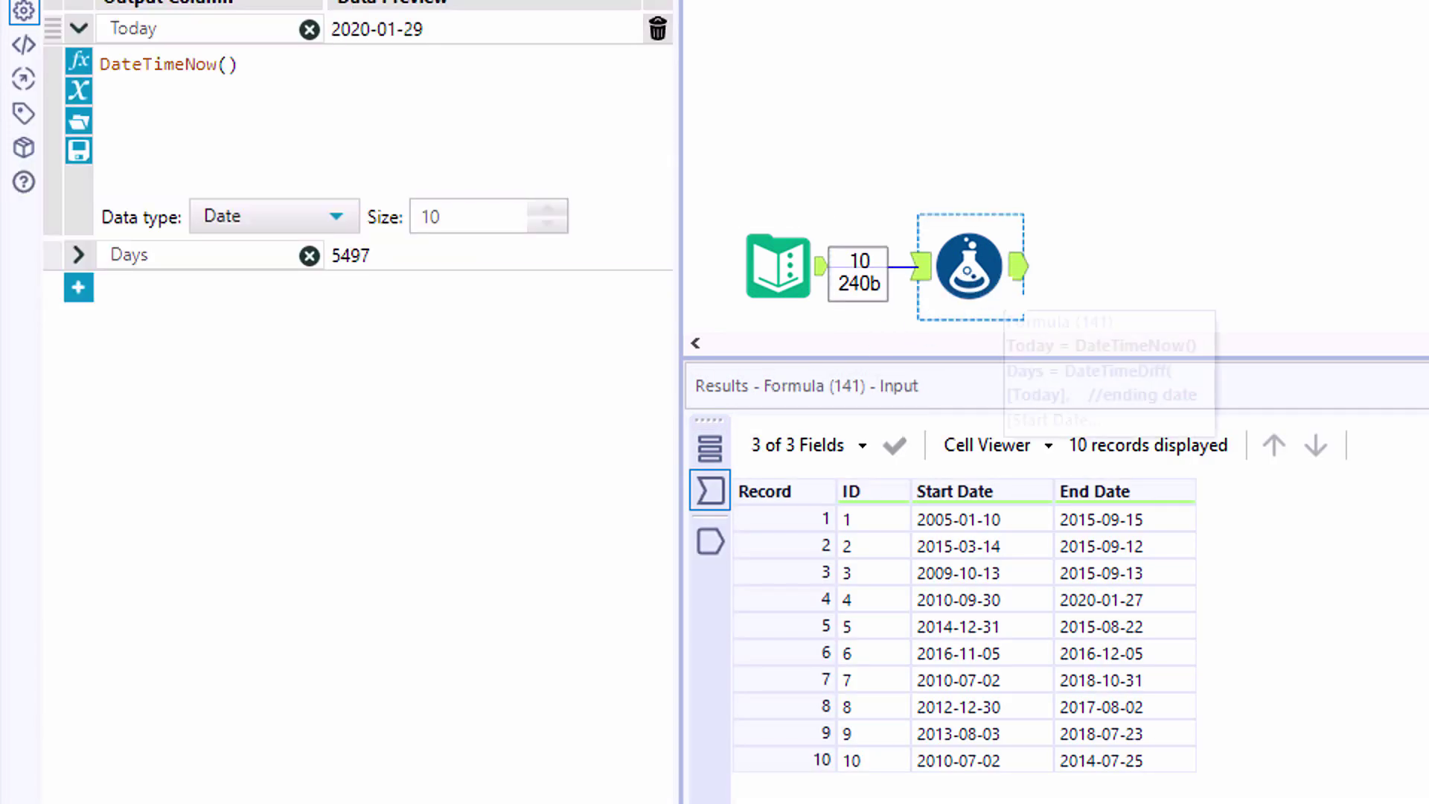
pyautogui.click(1017, 266)
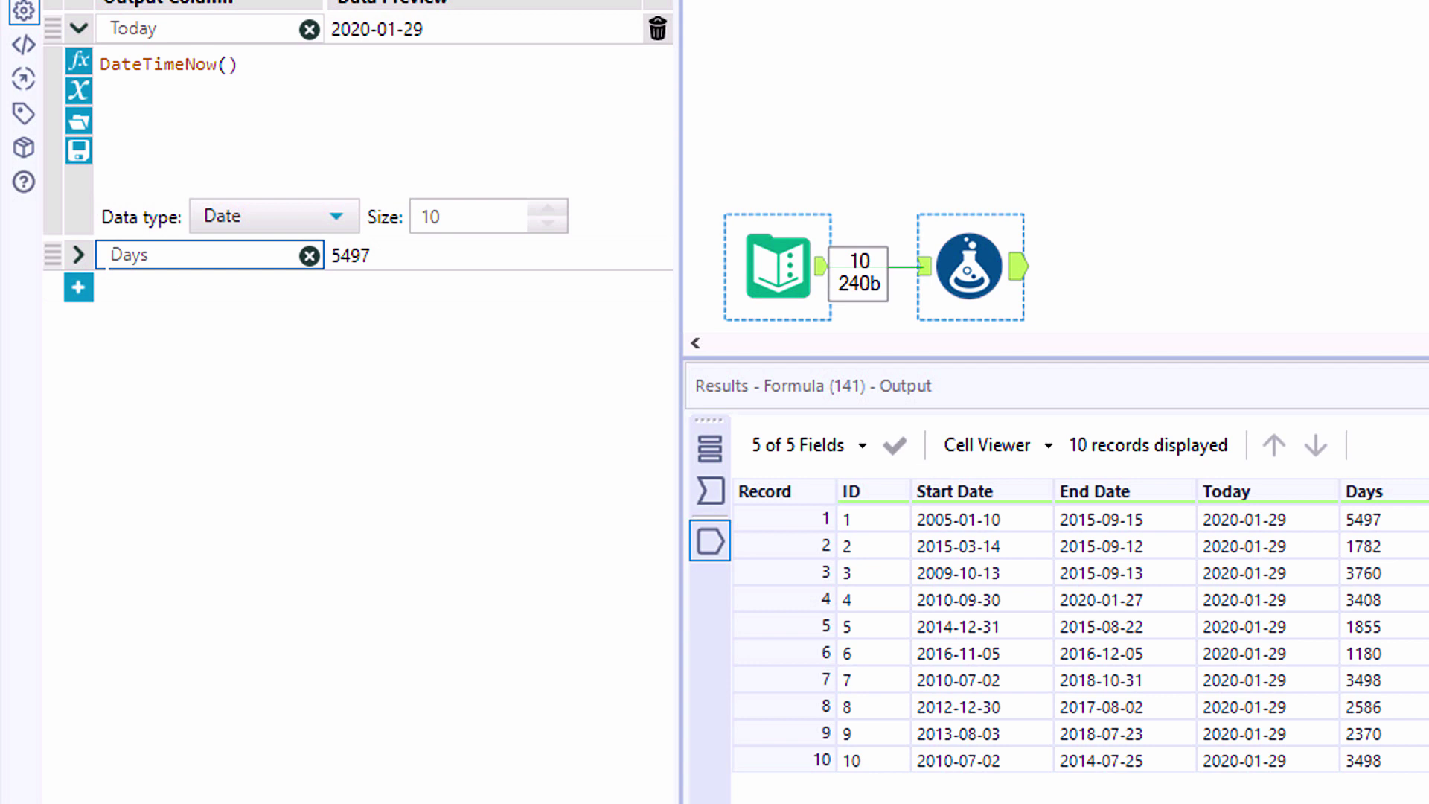
pyautogui.click(78, 254)
pyautogui.scroll(5, 239, 312)
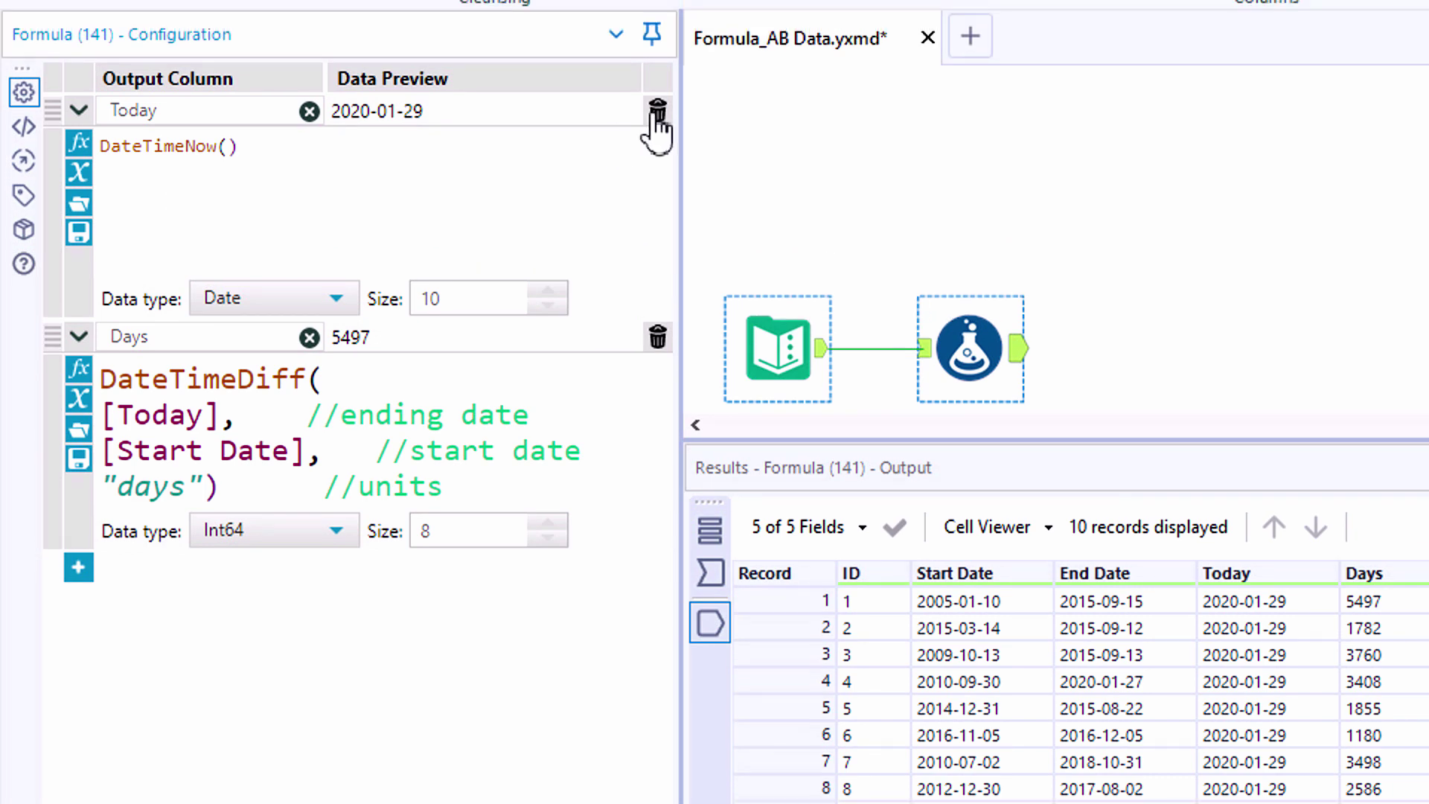
pyautogui.click(658, 30)
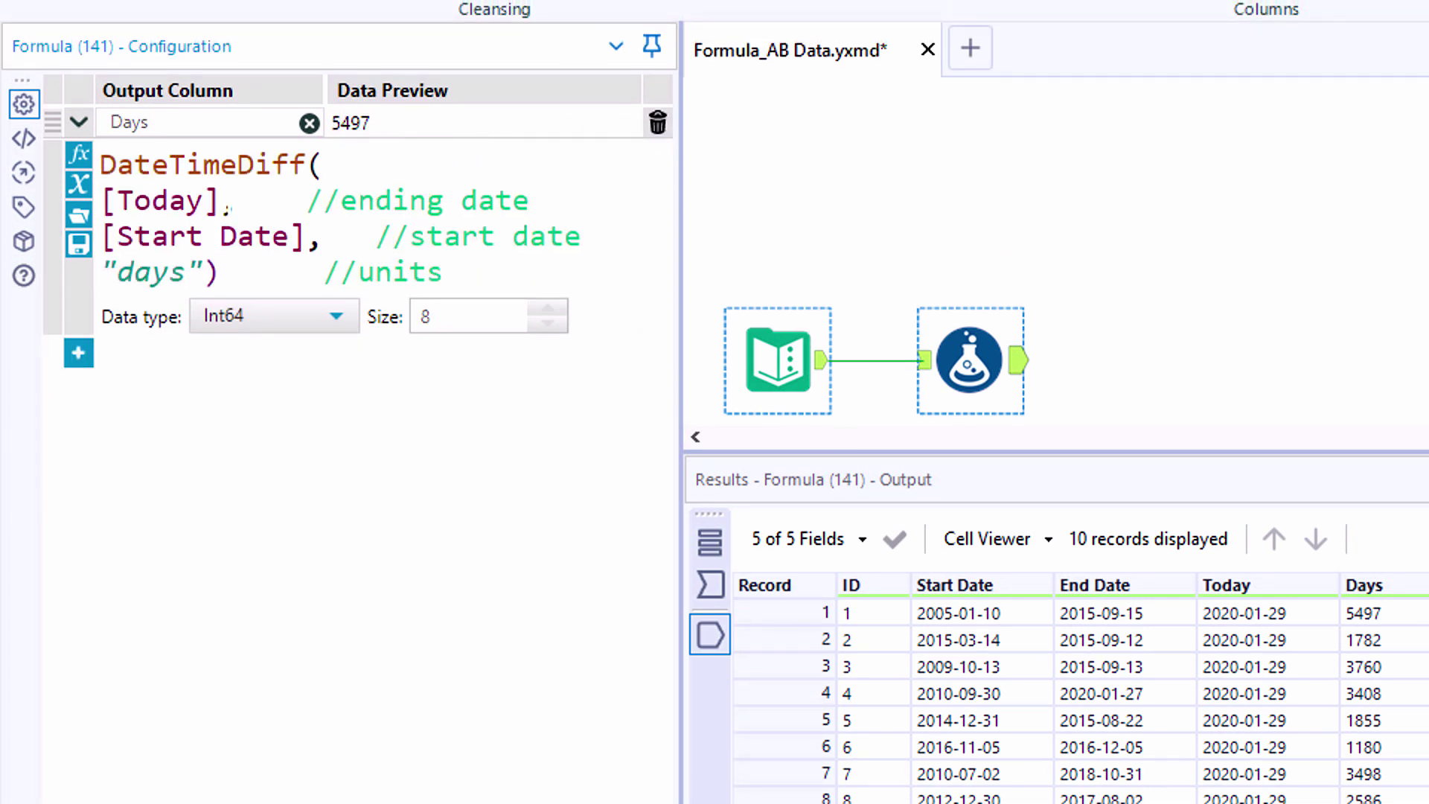
# - Replace [Today] with DateTimeNow() as the ending date in the Days expression and rerun the workflow
pyautogui.moveTo(227, 209); pyautogui.dragTo(104, 215)
pyautogui.write('datetim')
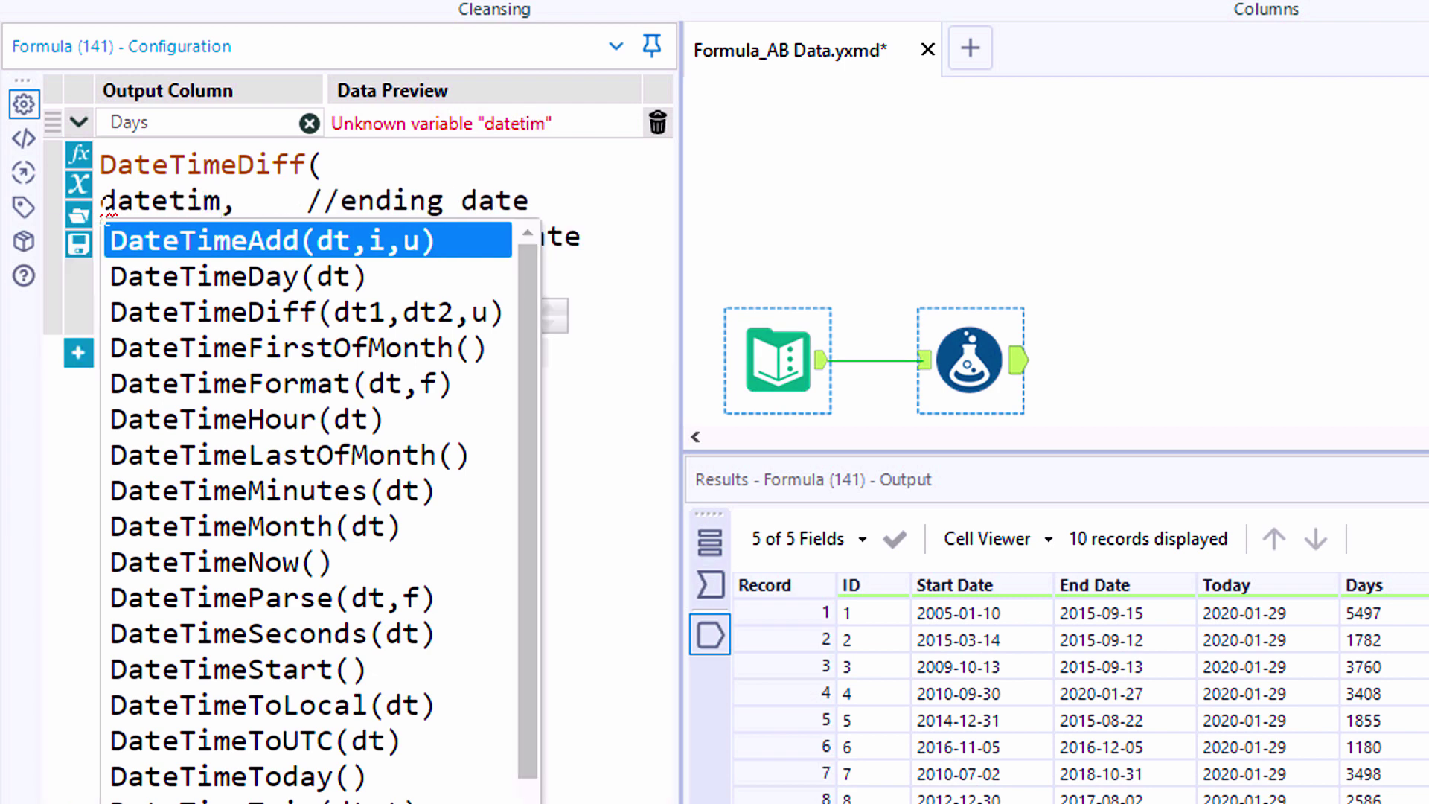
pyautogui.click(252, 555)
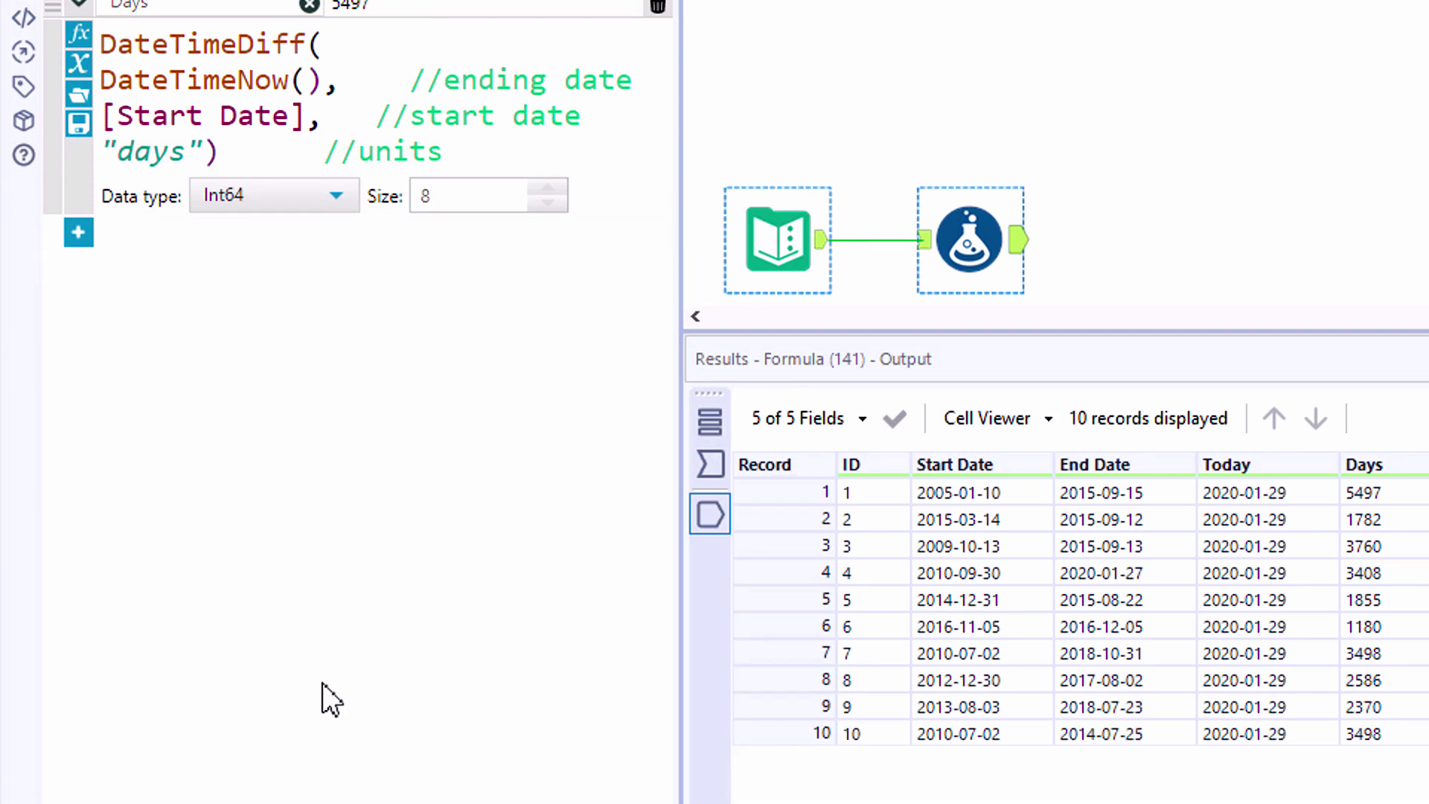
pyautogui.hotkey('ctrl', 'r')
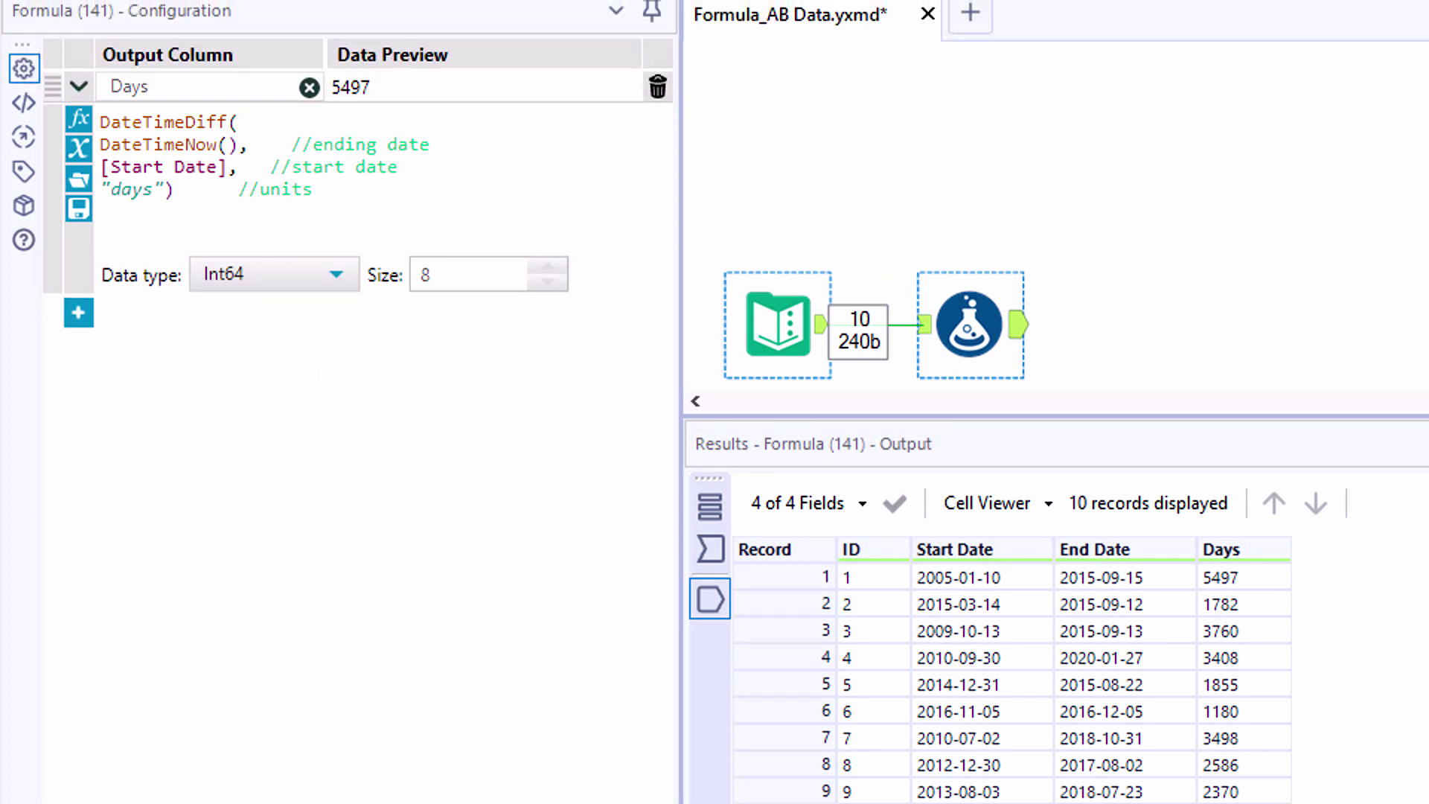
# - Change the DateTimeDiff unit to "seconds" and rerun the workflow
pyautogui.doubleClick(137, 187)
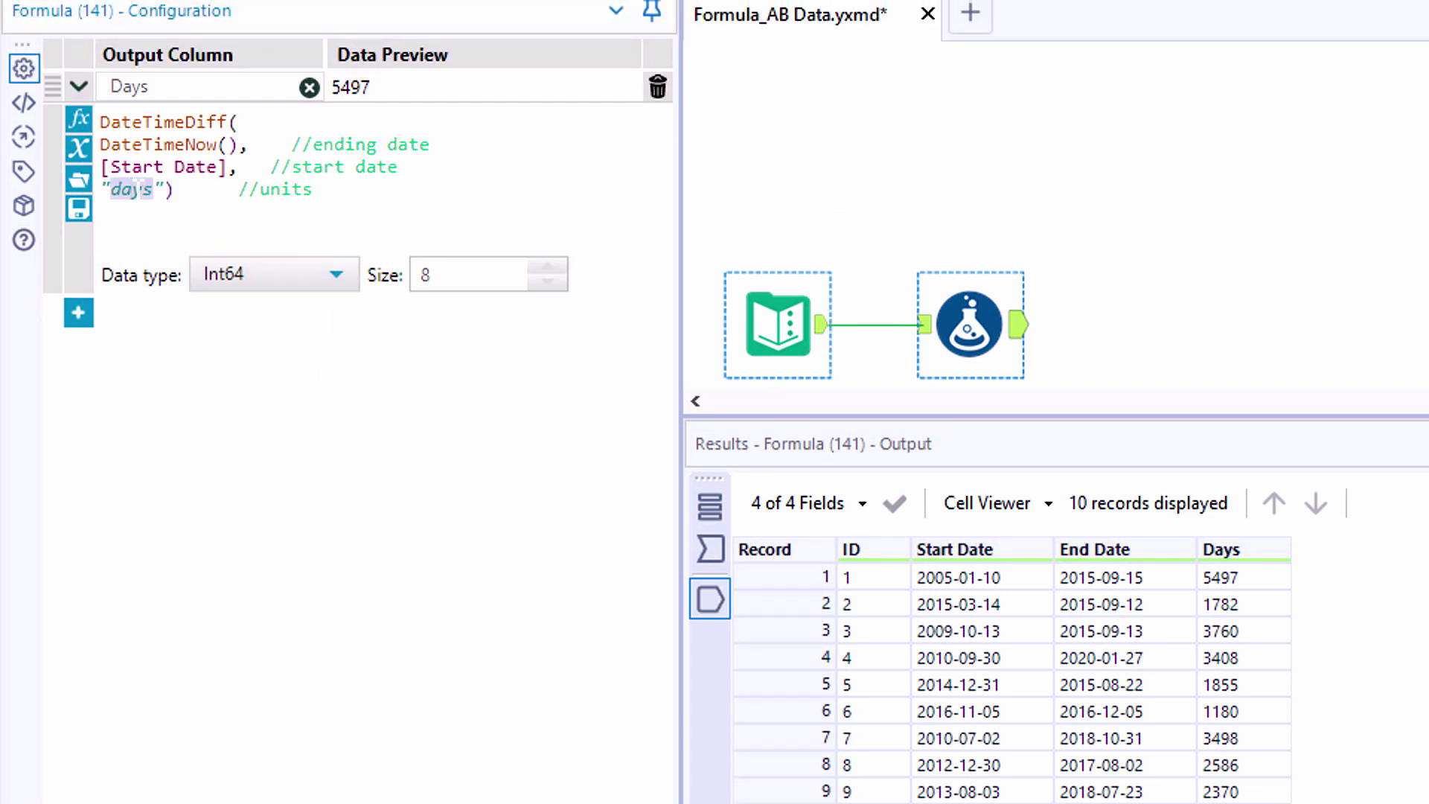
pyautogui.write('seconds')
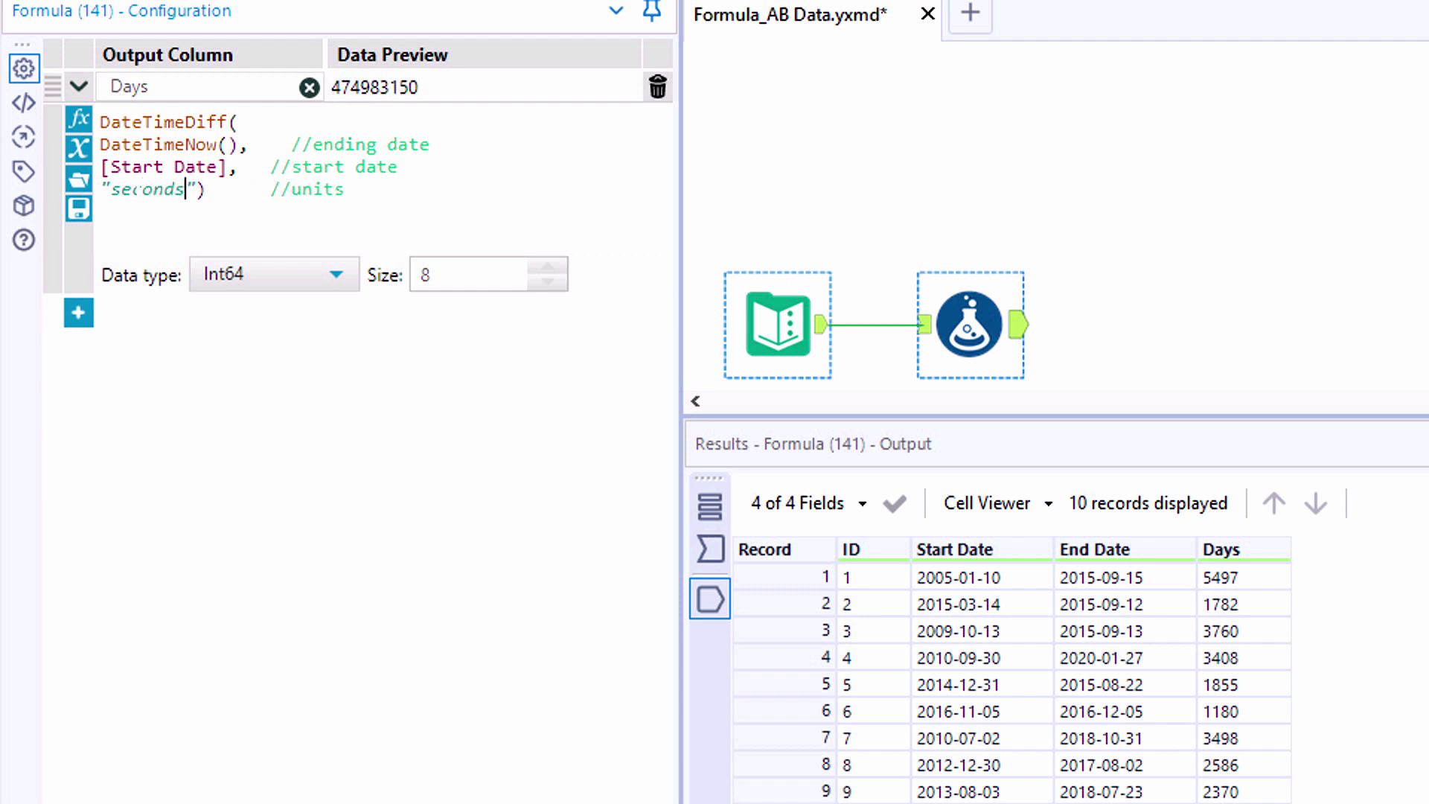
pyautogui.hotkey('ctrl', 'r')
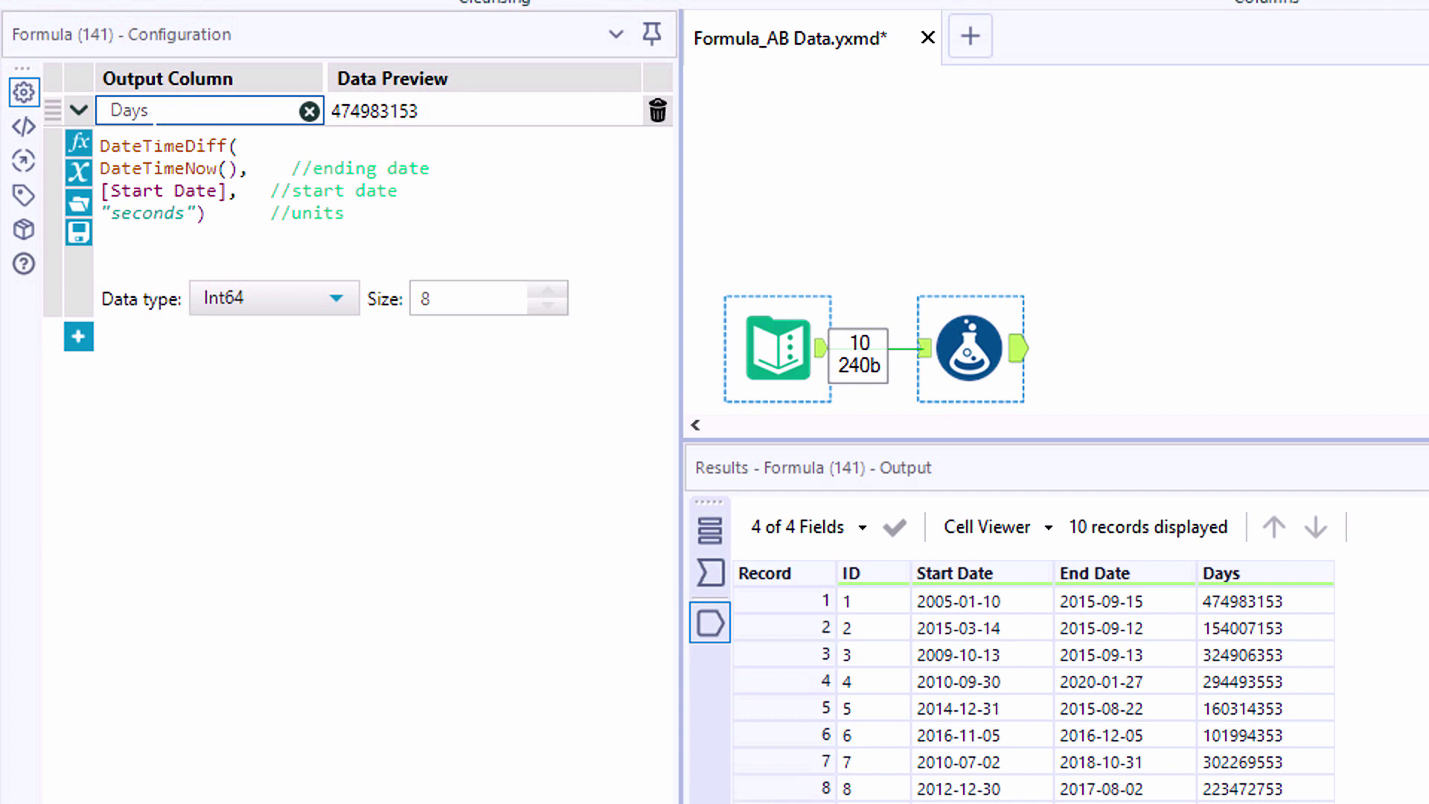
# - Rename the Days output column as Seconds and rerun the workflow
pyautogui.doubleClick(148, 86)
pyautogui.write('Seconds')
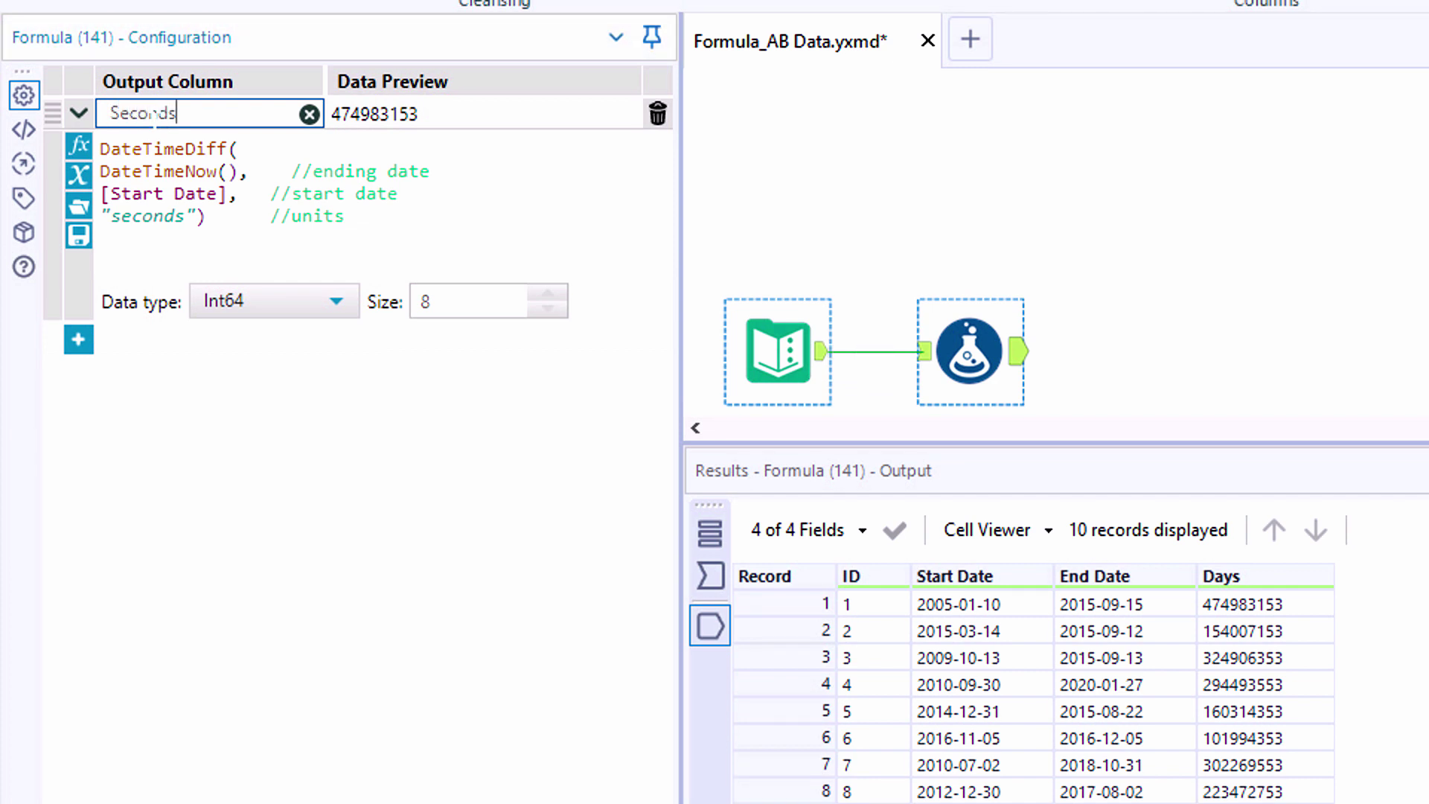
pyautogui.hotkey('ctrl', 'r')
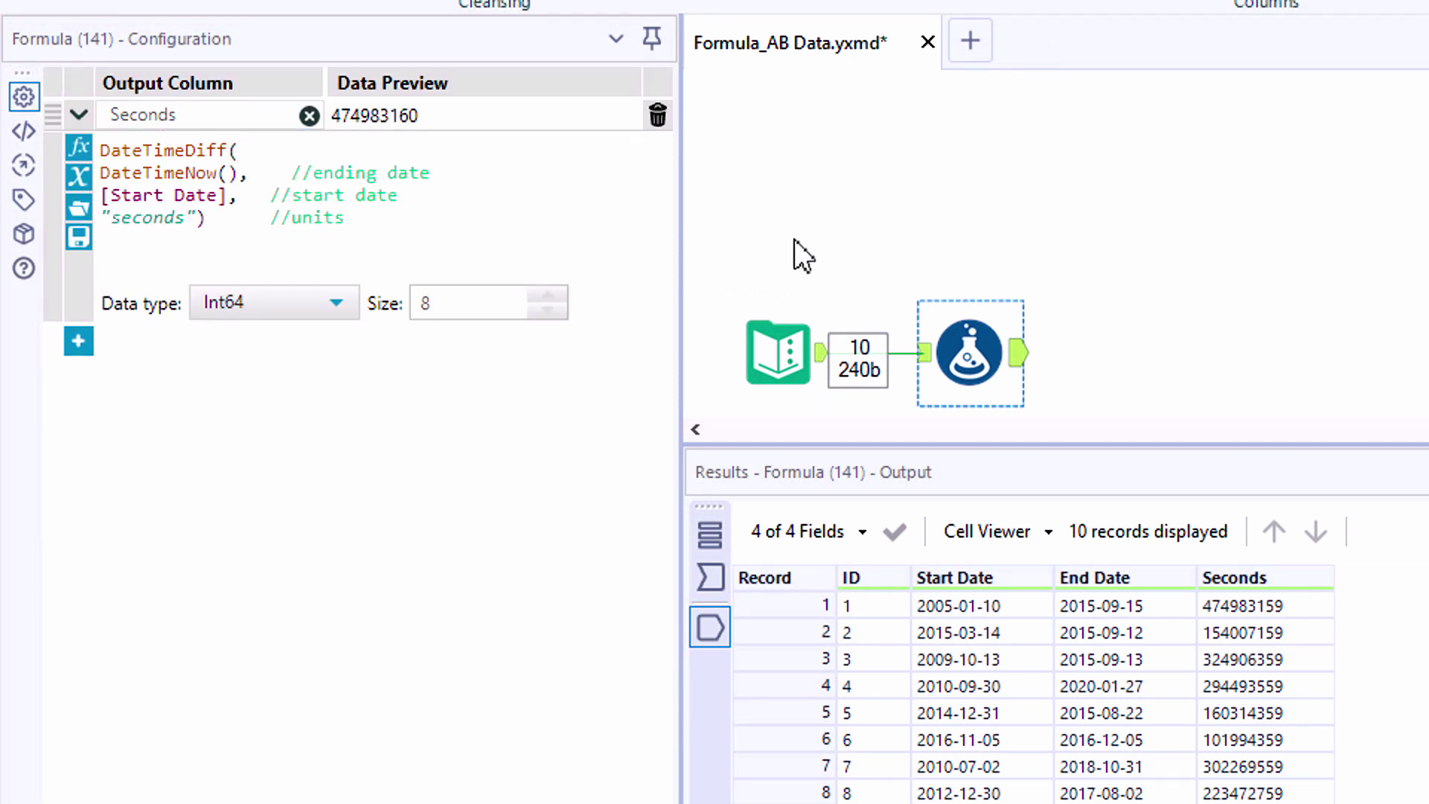